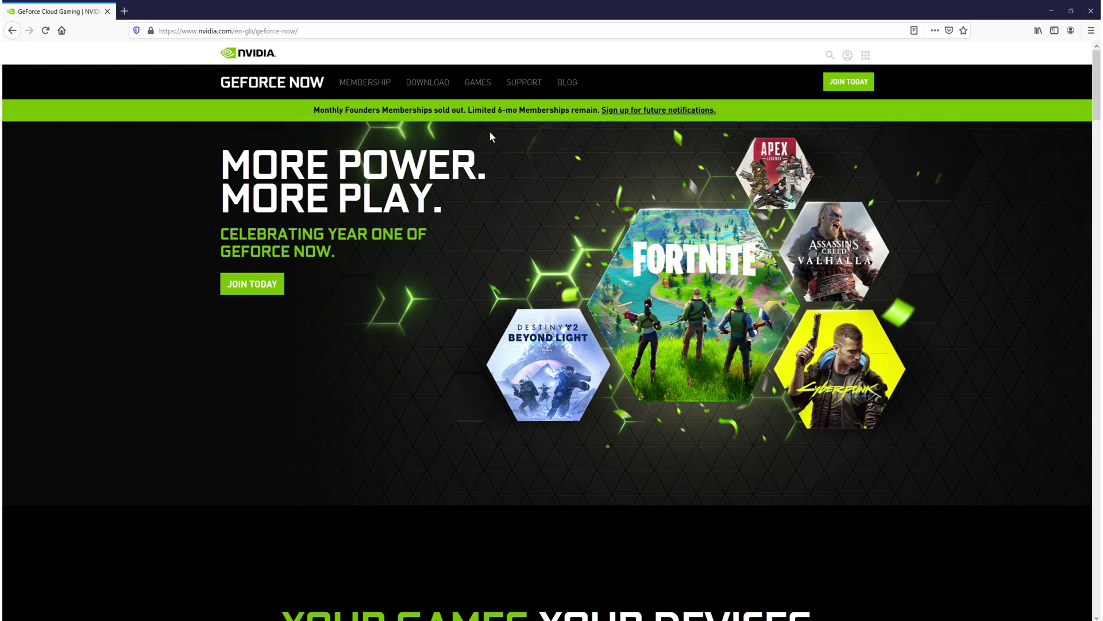
# Step: Download the Windows PC version of GeForce NOW, save GeForceNOW-release.exe and open the browser's downloads list
pyautogui.click(435, 85)
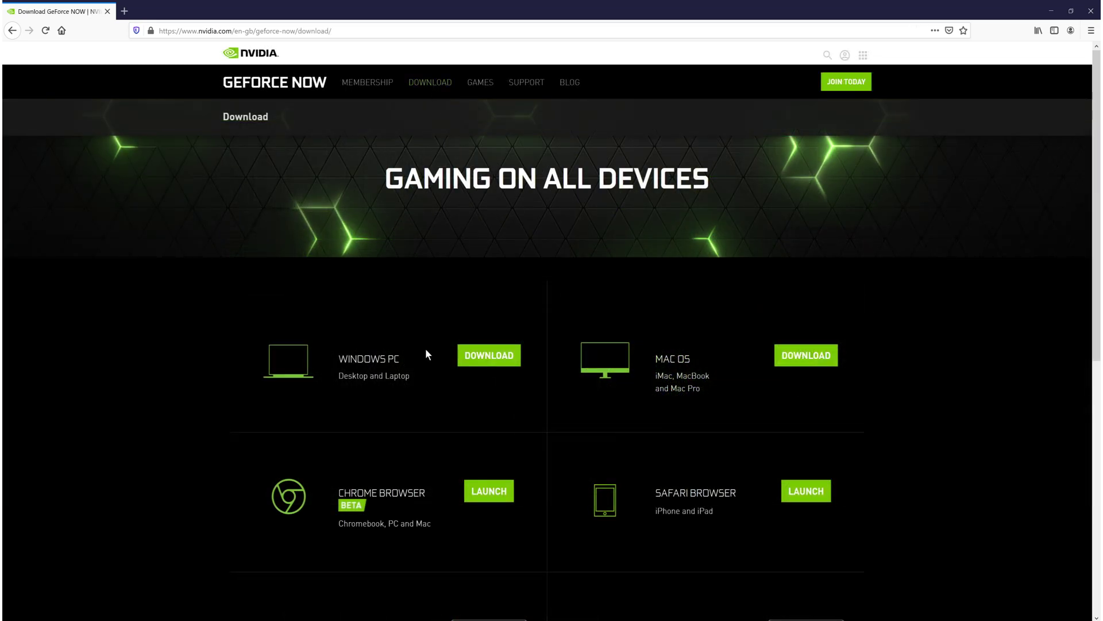
pyautogui.click(466, 359)
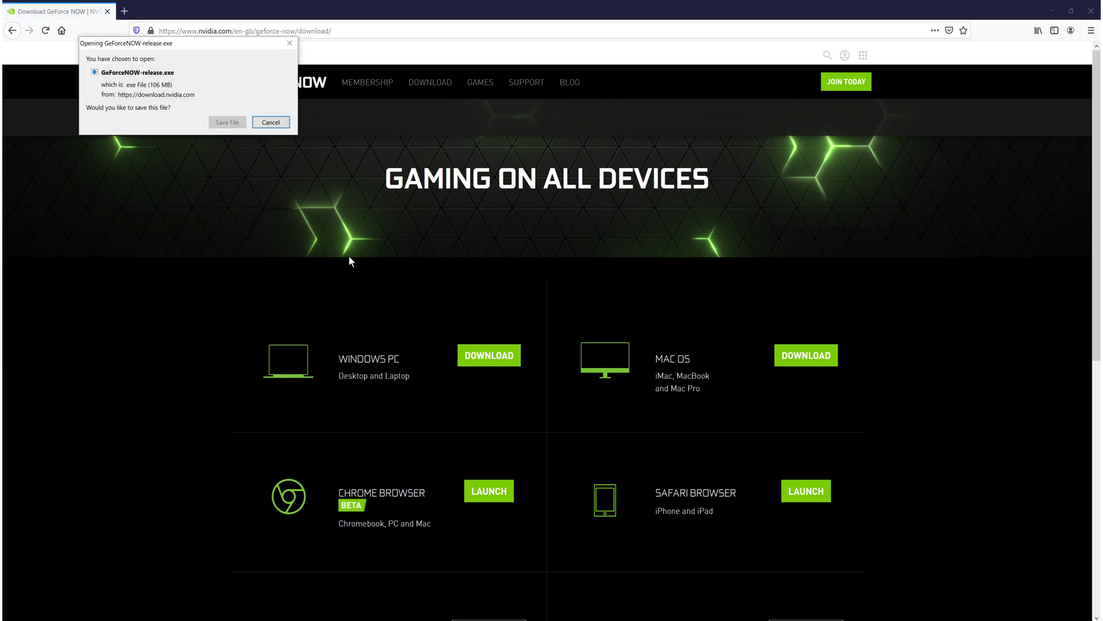
pyautogui.click(227, 122)
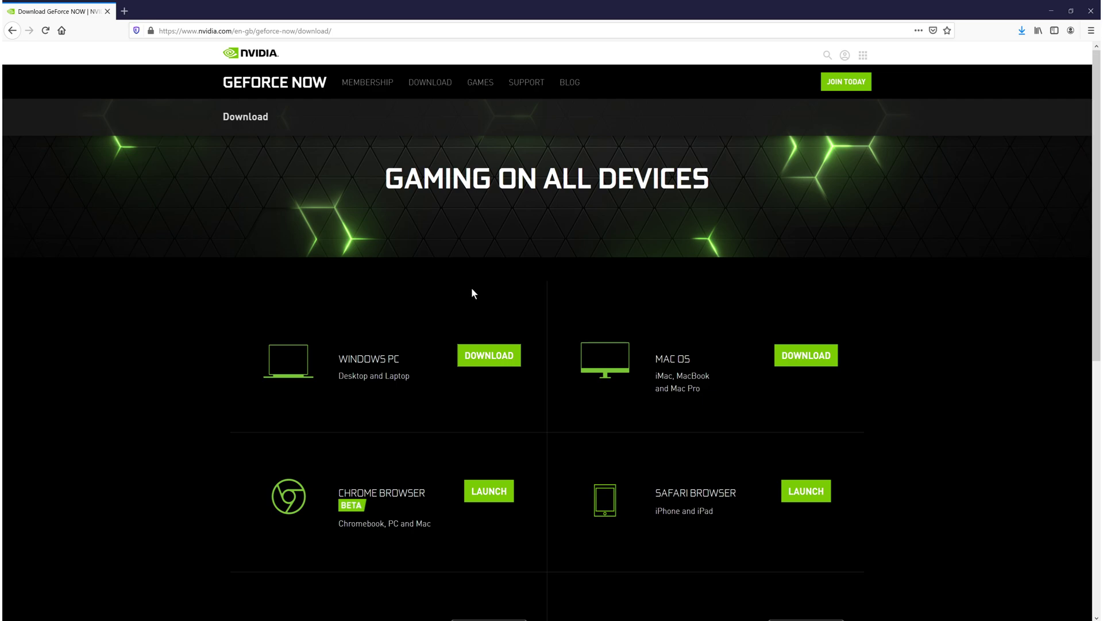
pyautogui.click(1022, 31)
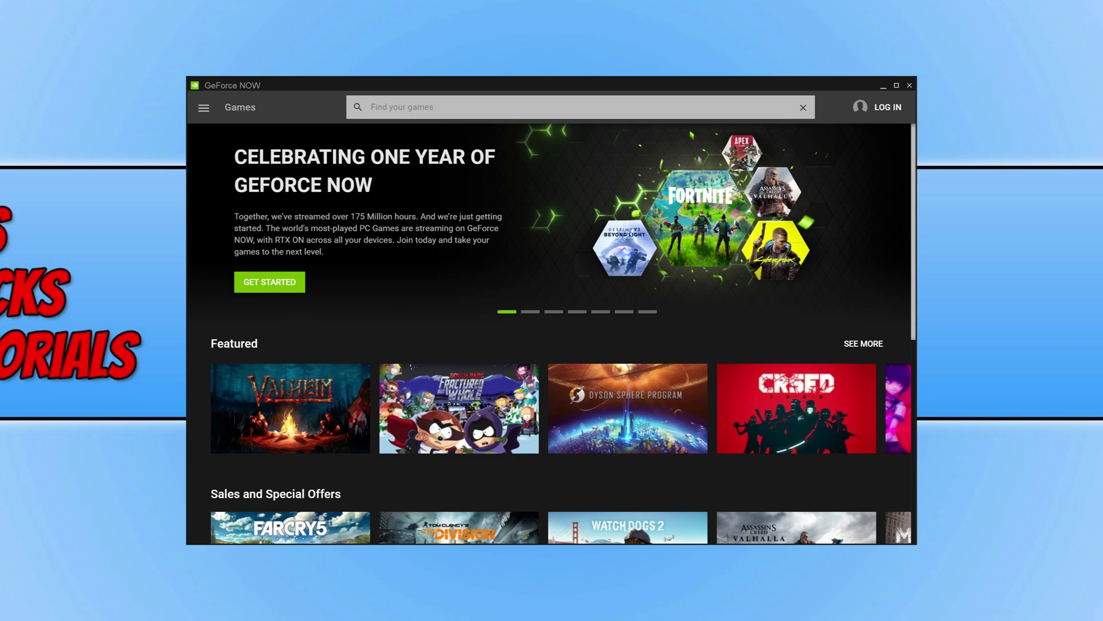
# Step: Log in to the NVIDIA account in the GeForce NOW app and return to the Games page
pyautogui.click(204, 108)
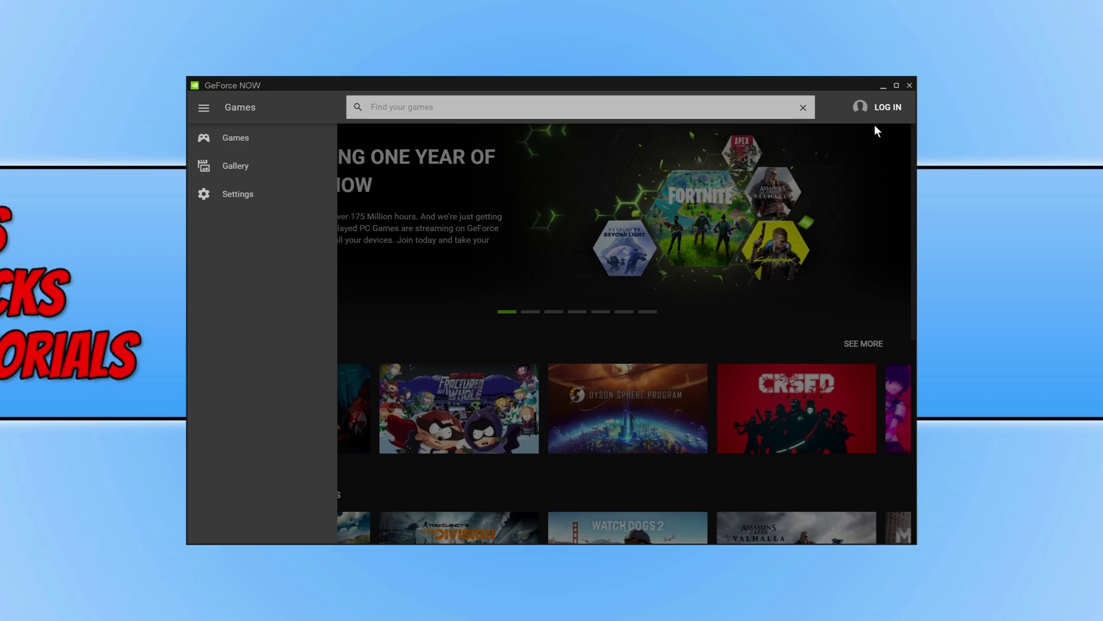
pyautogui.click(885, 108)
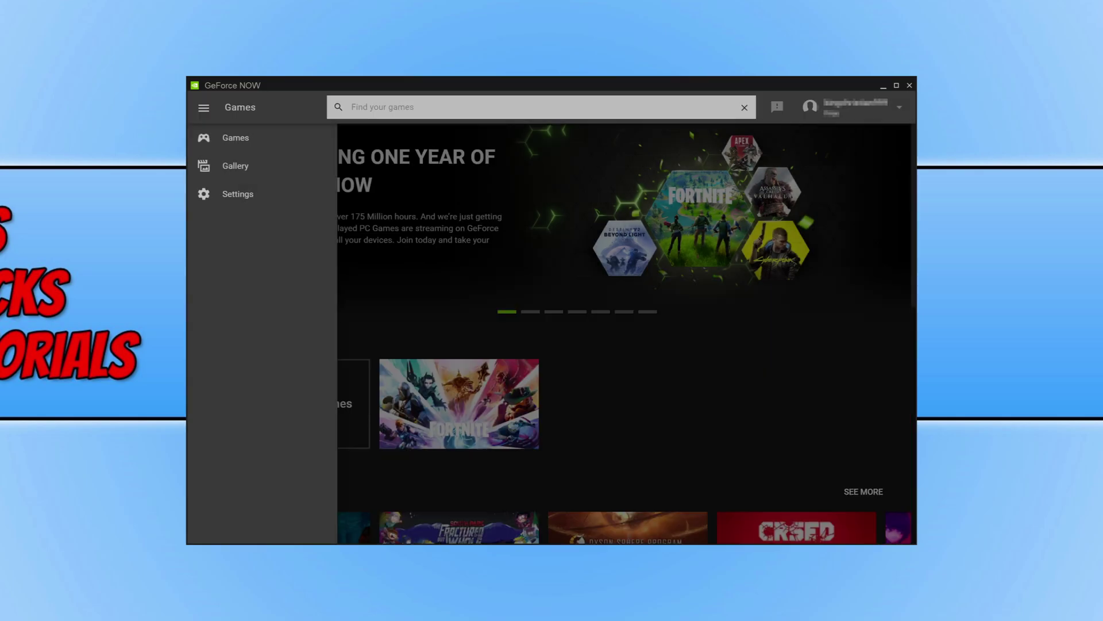
pyautogui.click(850, 363)
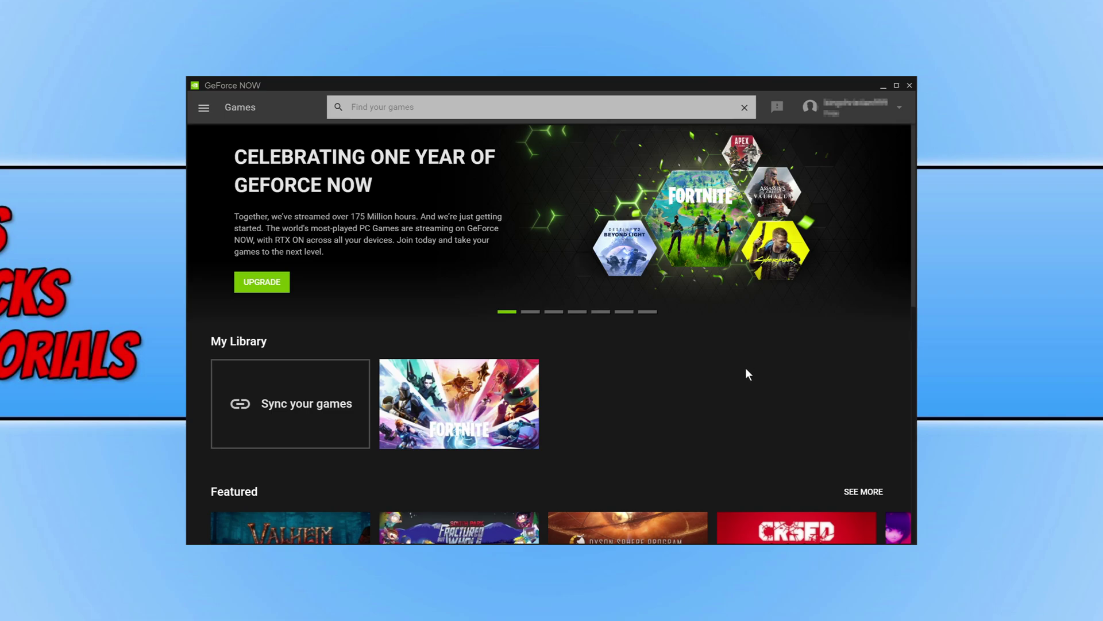
# Step: Open the game sync settings from My Library and go to the Steam account link
pyautogui.scroll(-2, 746, 374)
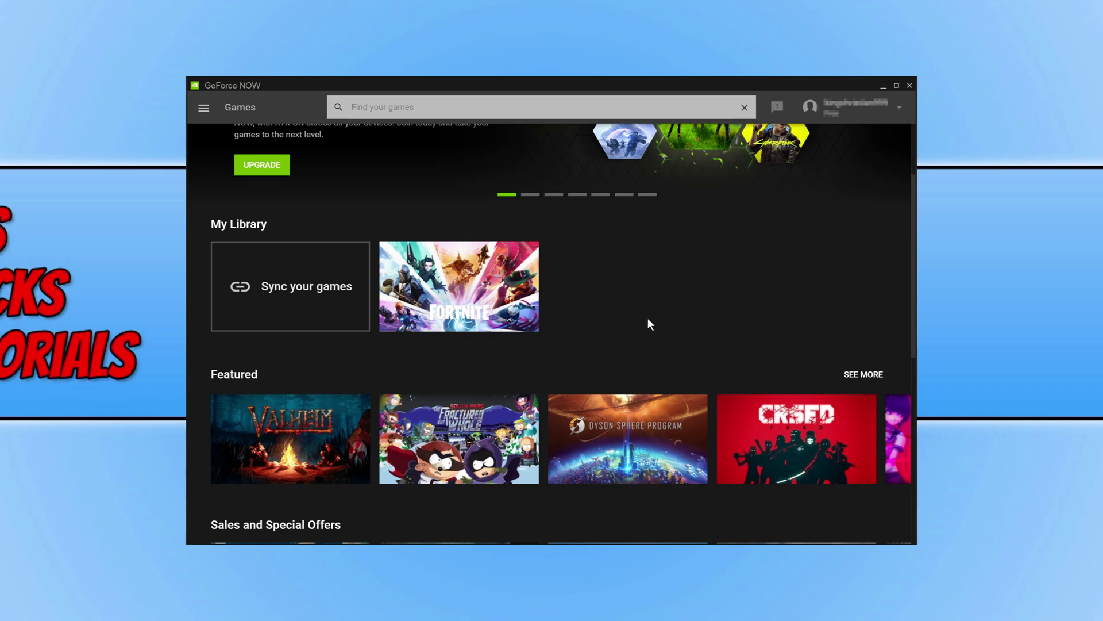
pyautogui.click(310, 311)
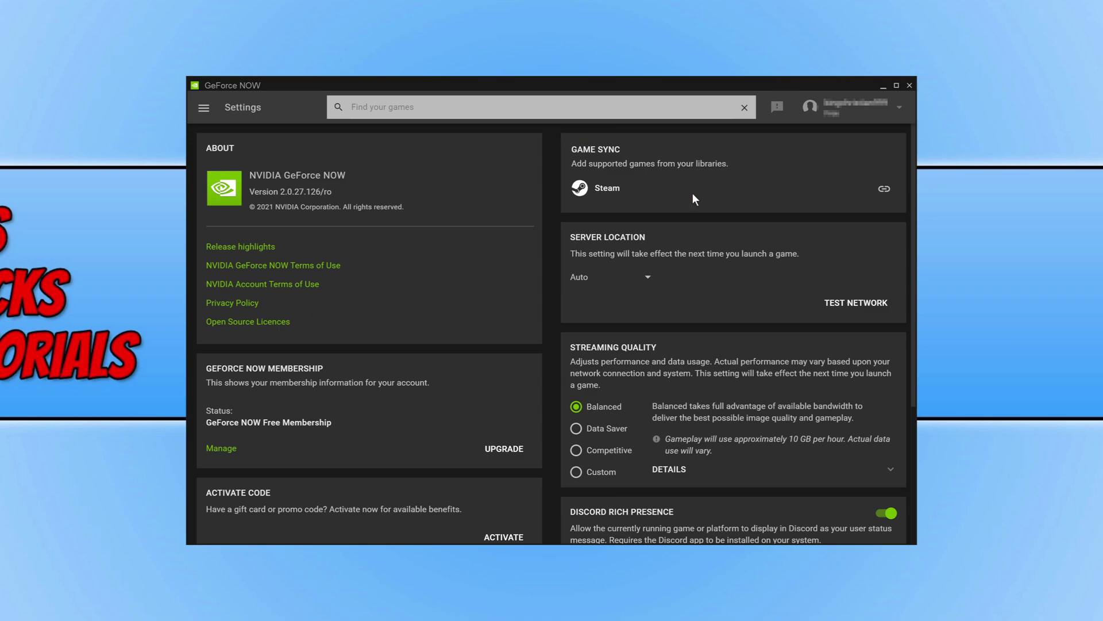
pyautogui.click(884, 188)
# Step: Set the server location to EU Central 4
pyautogui.click(639, 285)
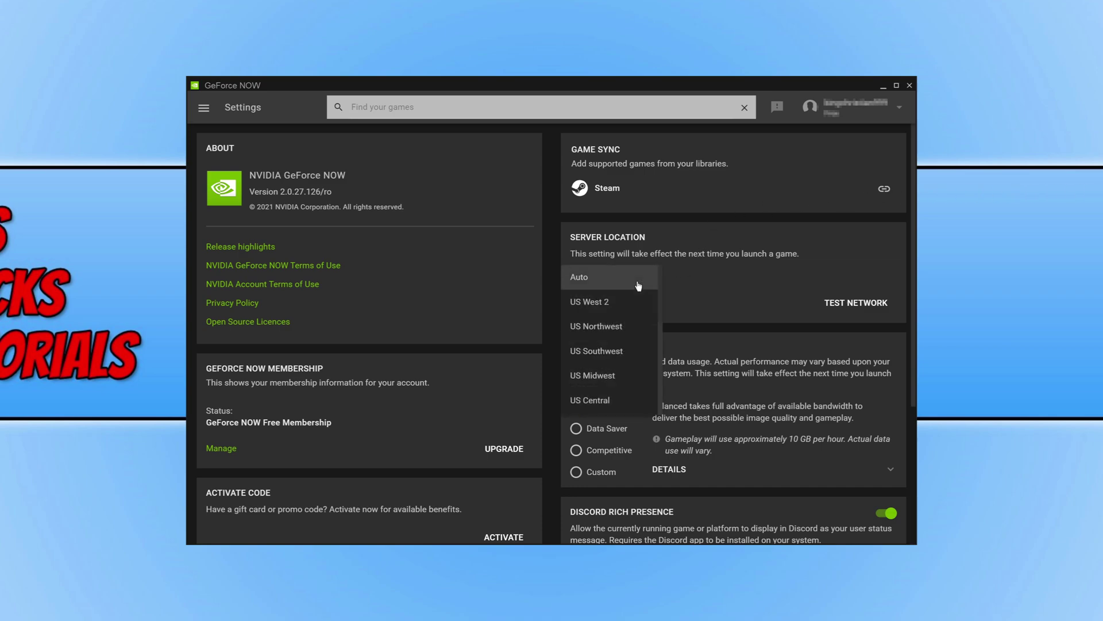
pyautogui.scroll(-5, 644, 322)
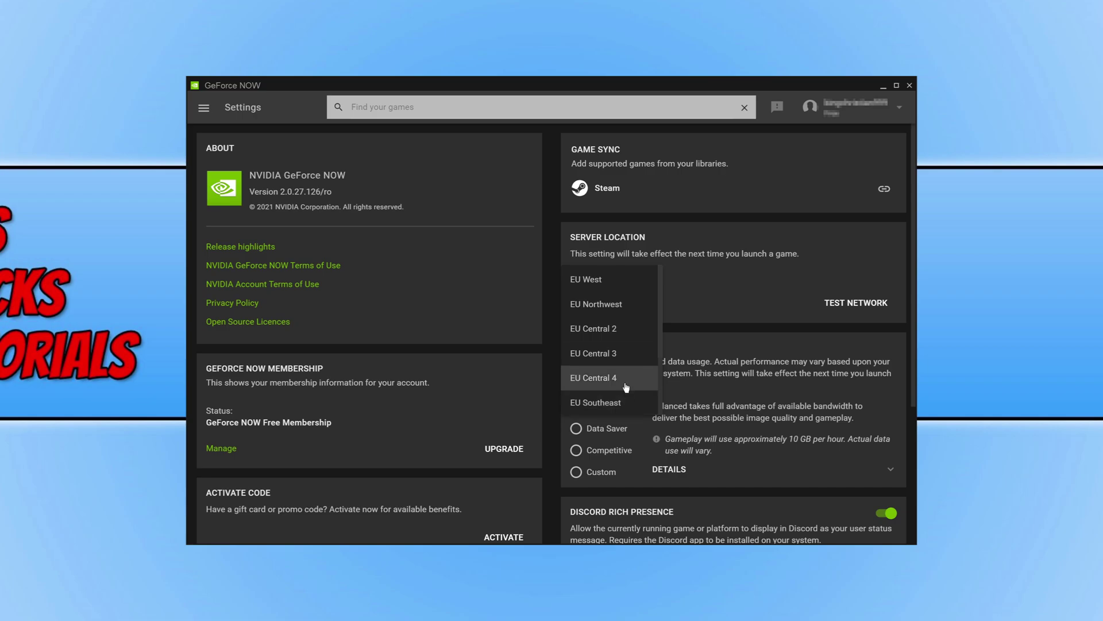
pyautogui.click(626, 382)
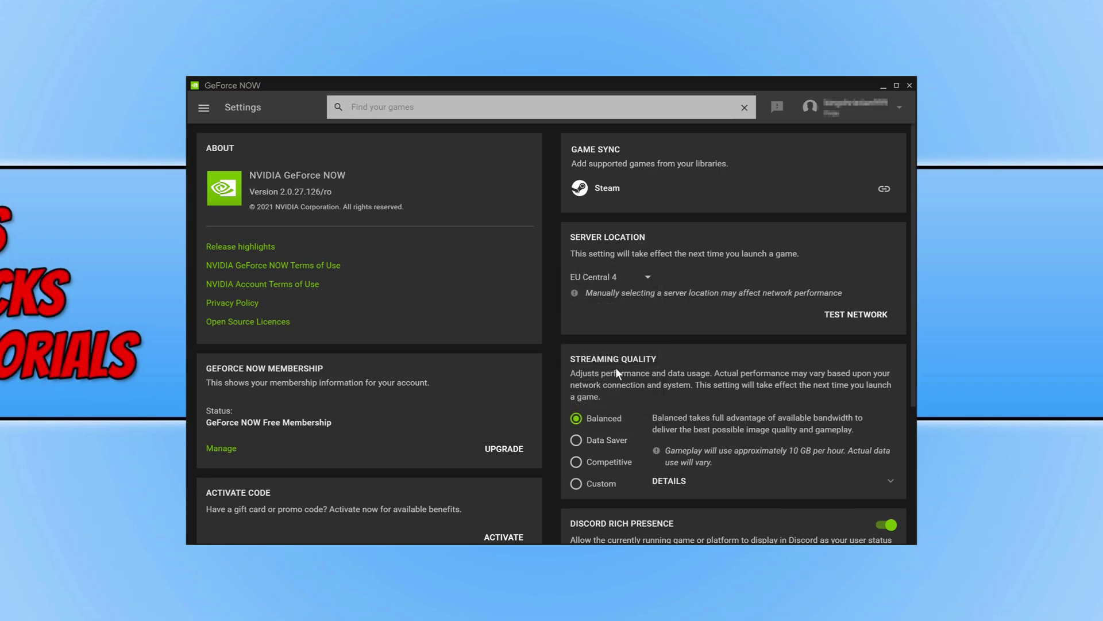
# Step: Try the Competitive, Data Saver and Balanced streaming quality presets in turn
pyautogui.scroll(-2, 611, 343)
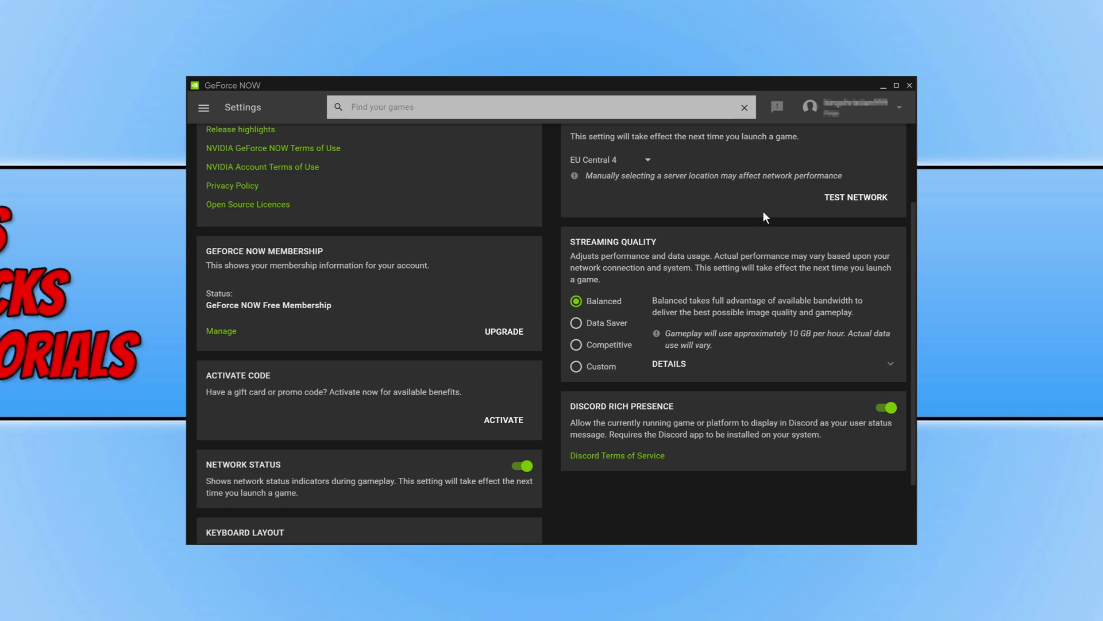
pyautogui.click(592, 351)
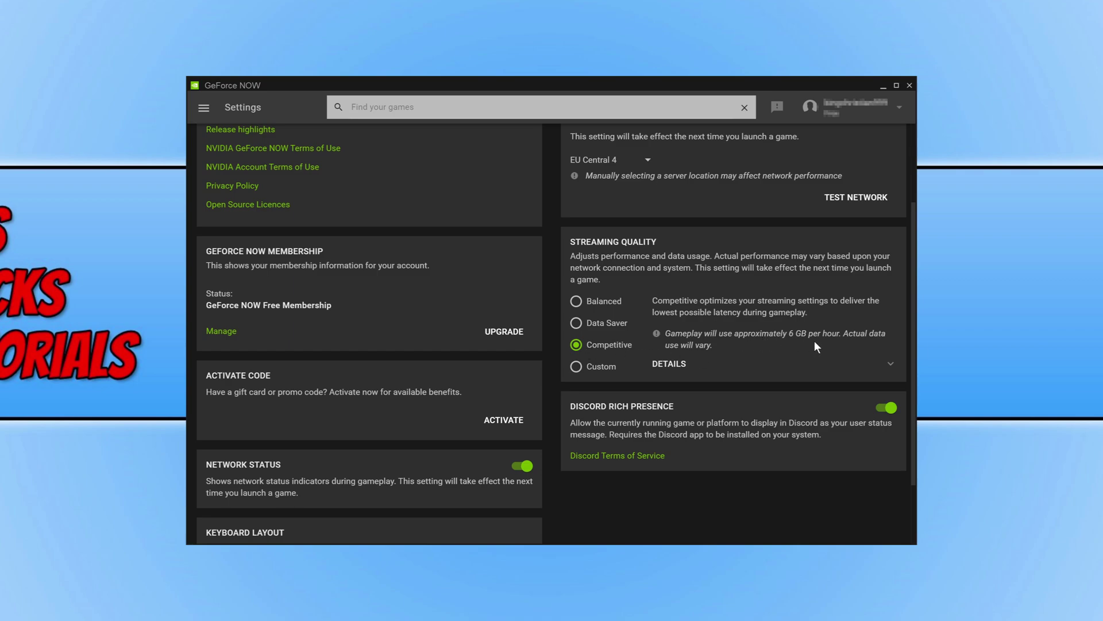
pyautogui.click(613, 329)
pyautogui.click(606, 306)
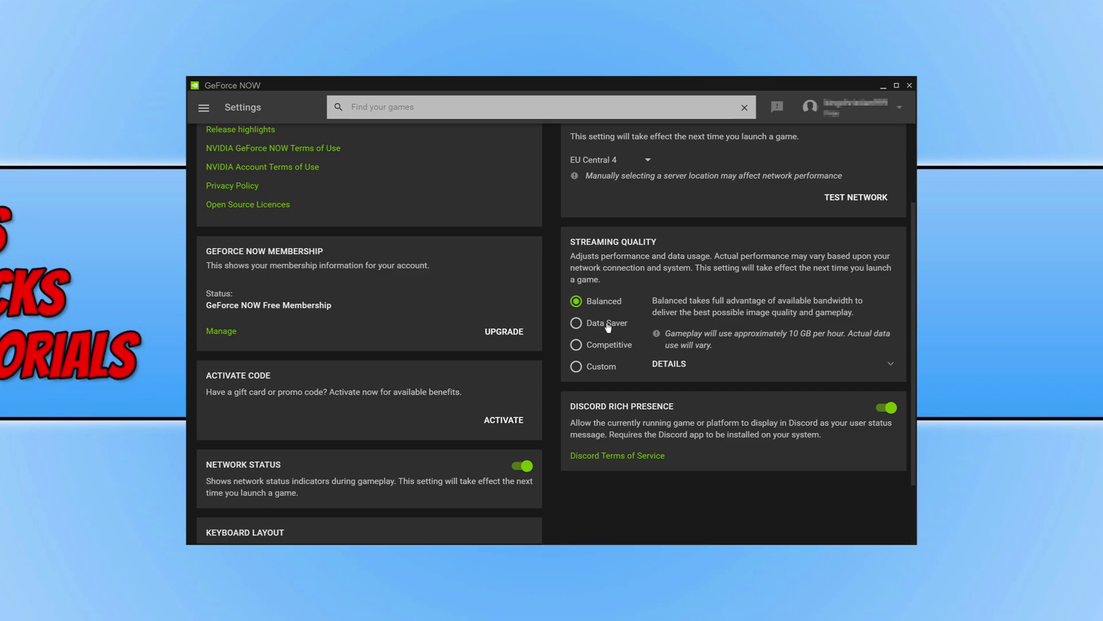
# Step: Switch the streaming quality to Custom and set a custom max bit rate of 50 Mbps
pyautogui.click(608, 367)
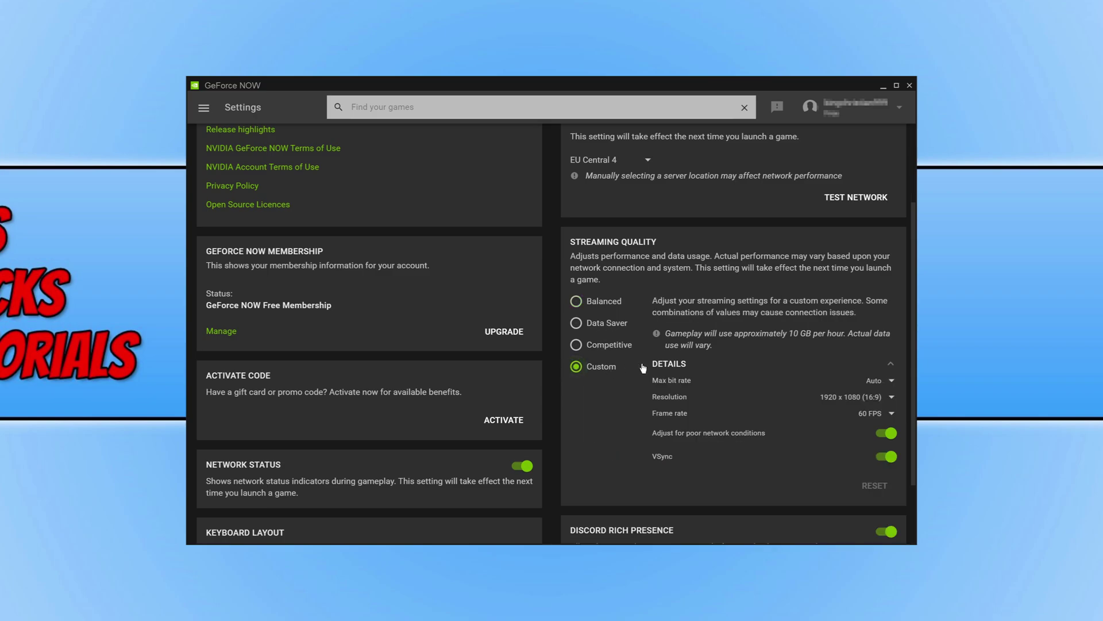
pyautogui.scroll(-1, 748, 356)
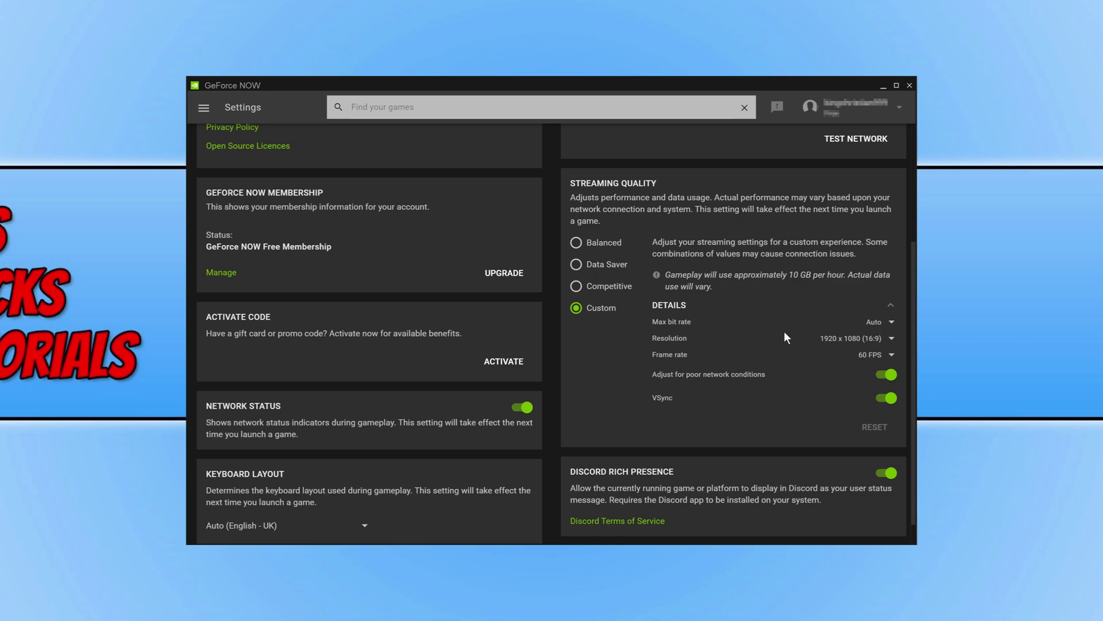
pyautogui.click(892, 323)
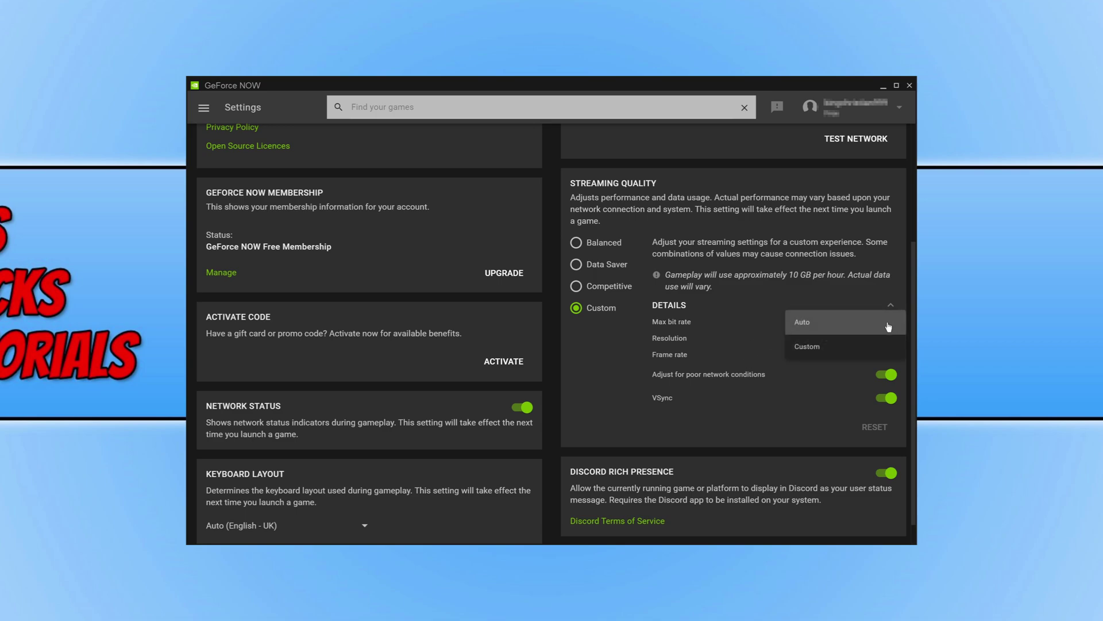
pyautogui.click(847, 347)
pyautogui.moveTo(844, 333); pyautogui.dragTo(882, 332)
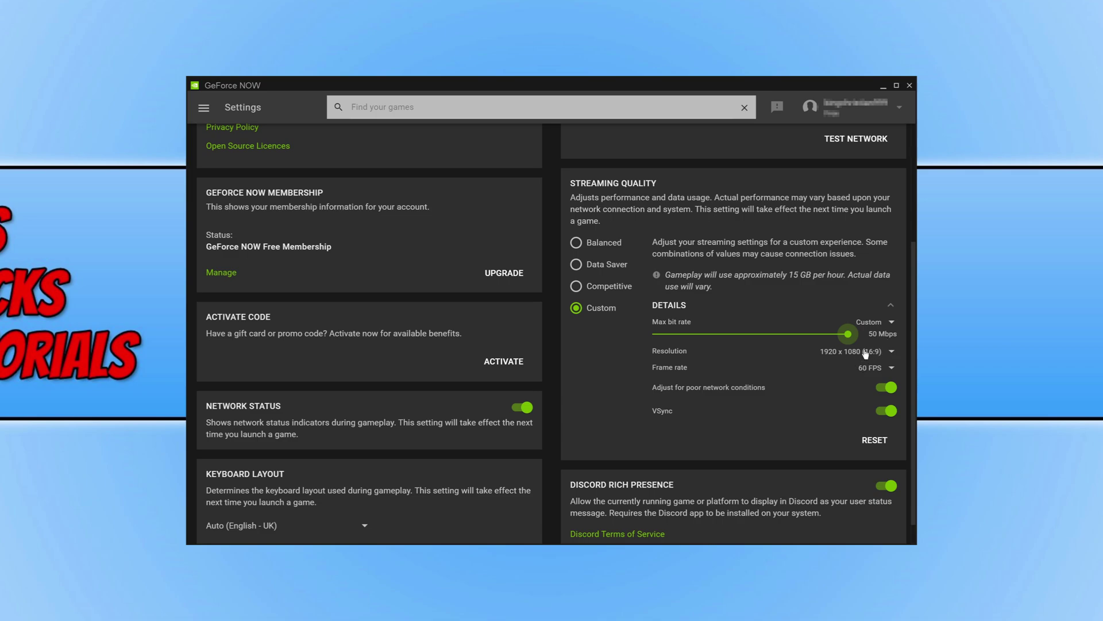
# Step: Select the 1920 x 1080 (16:9) streaming resolution and review the available frame rate options
pyautogui.click(866, 353)
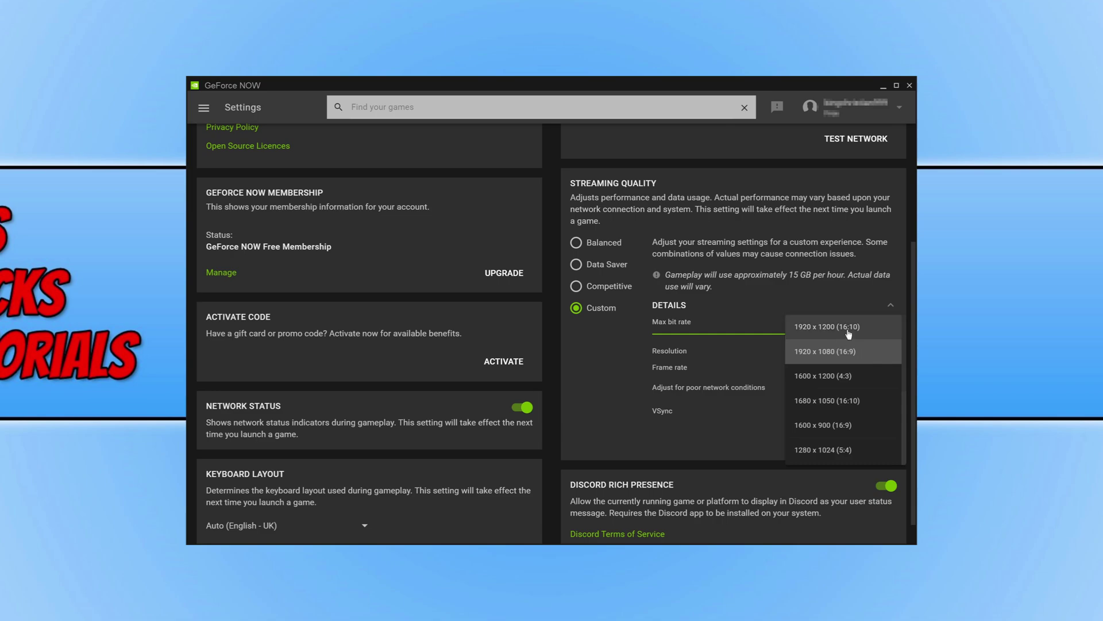
pyautogui.click(864, 353)
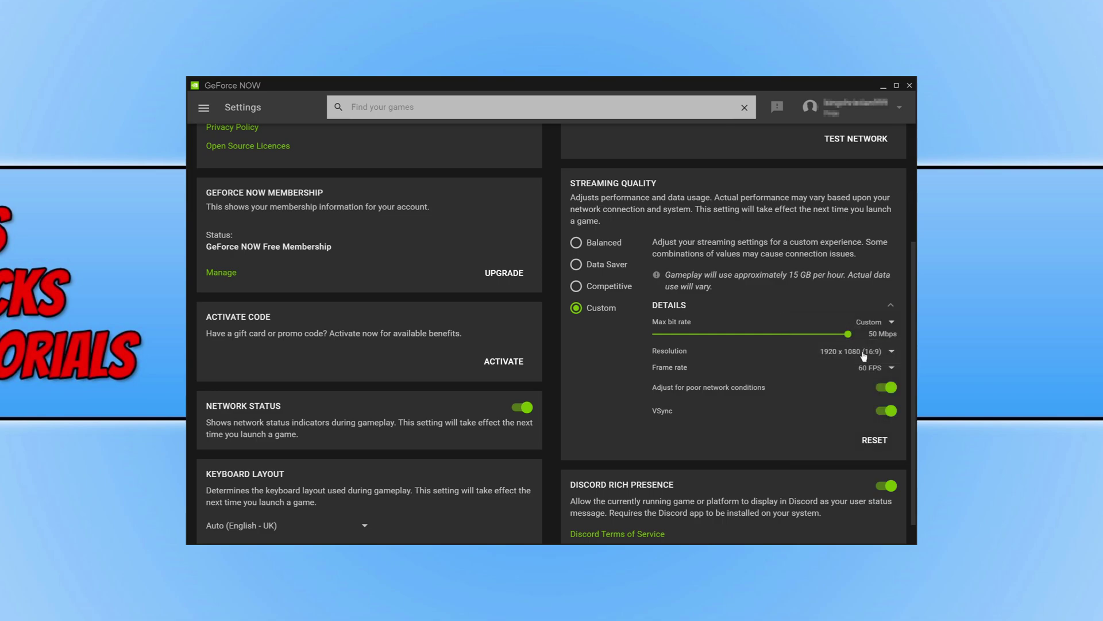
pyautogui.click(881, 370)
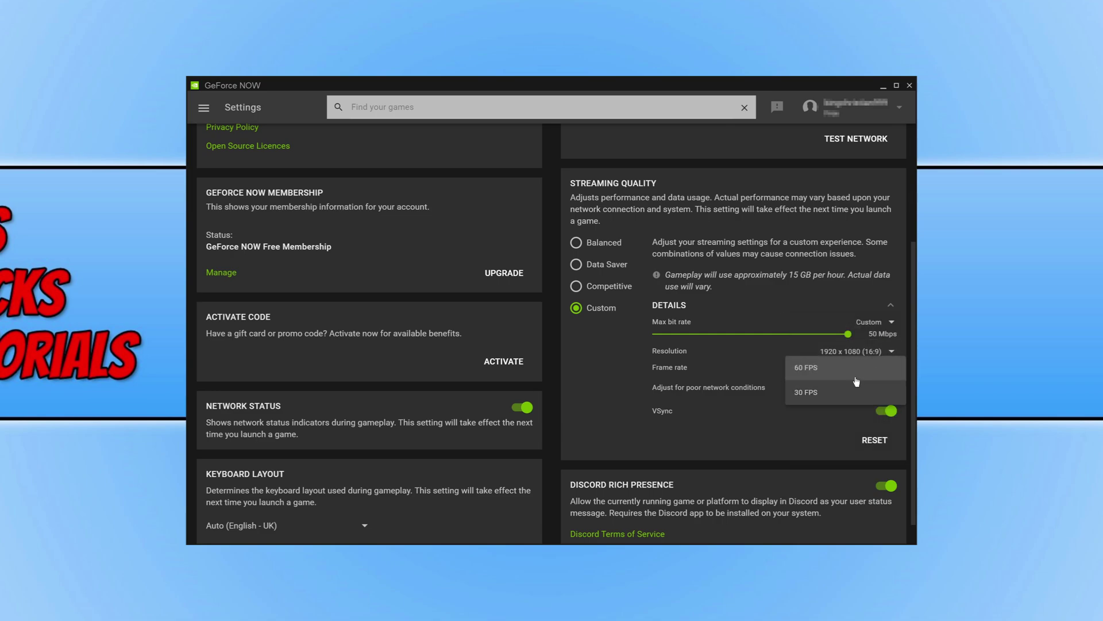
pyautogui.click(705, 373)
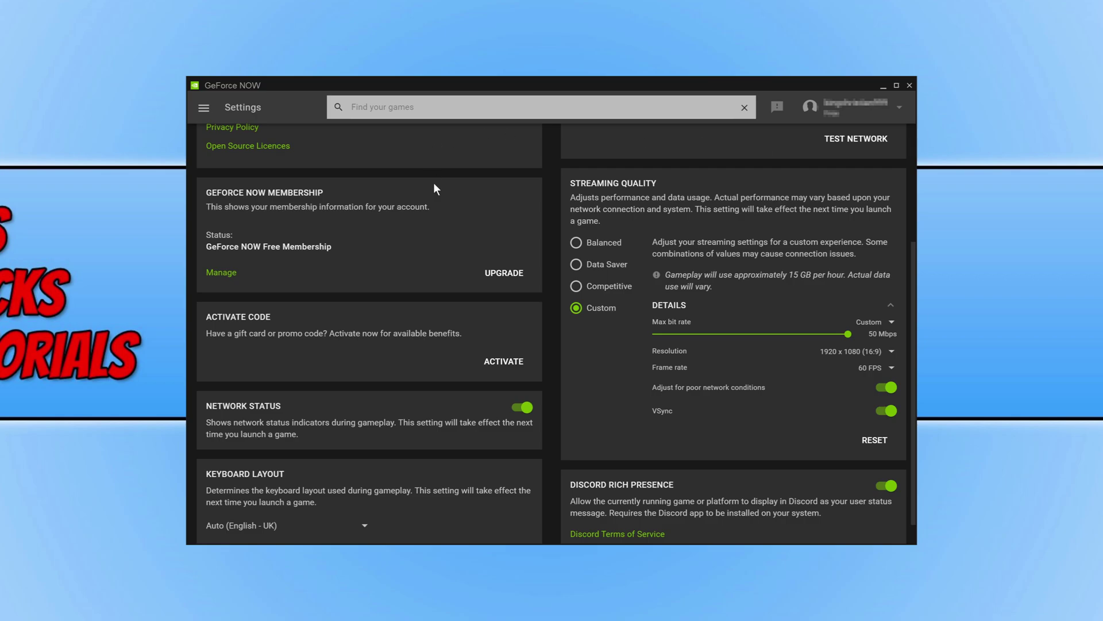
# Step: Return to the Games page, open Fortnite from My Library and start playing it
pyautogui.scroll(3, 562, 383)
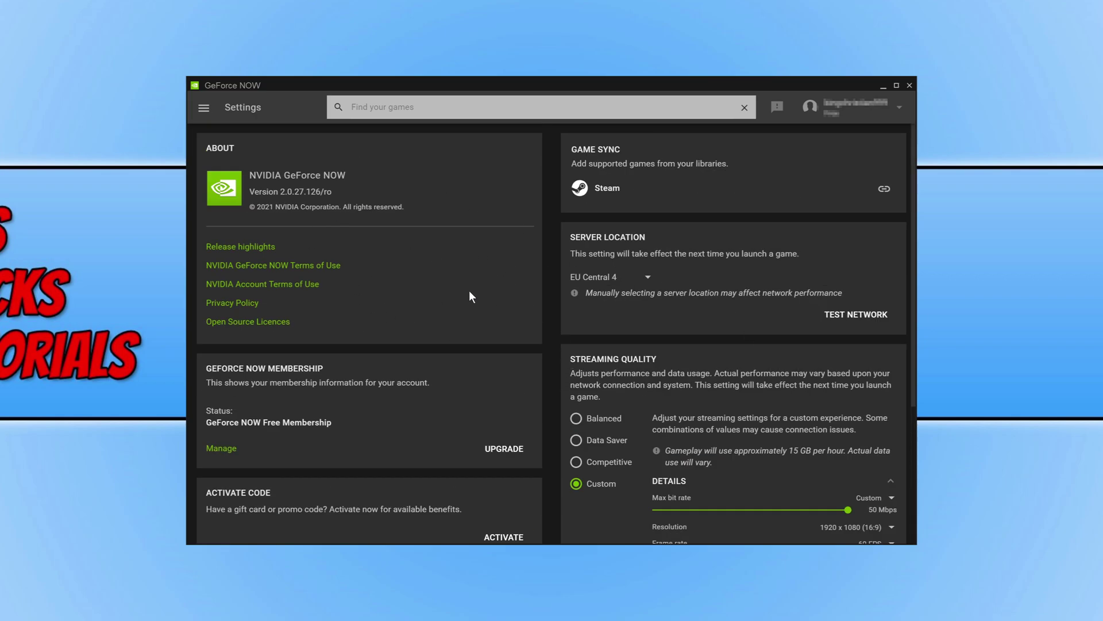
pyautogui.click(204, 110)
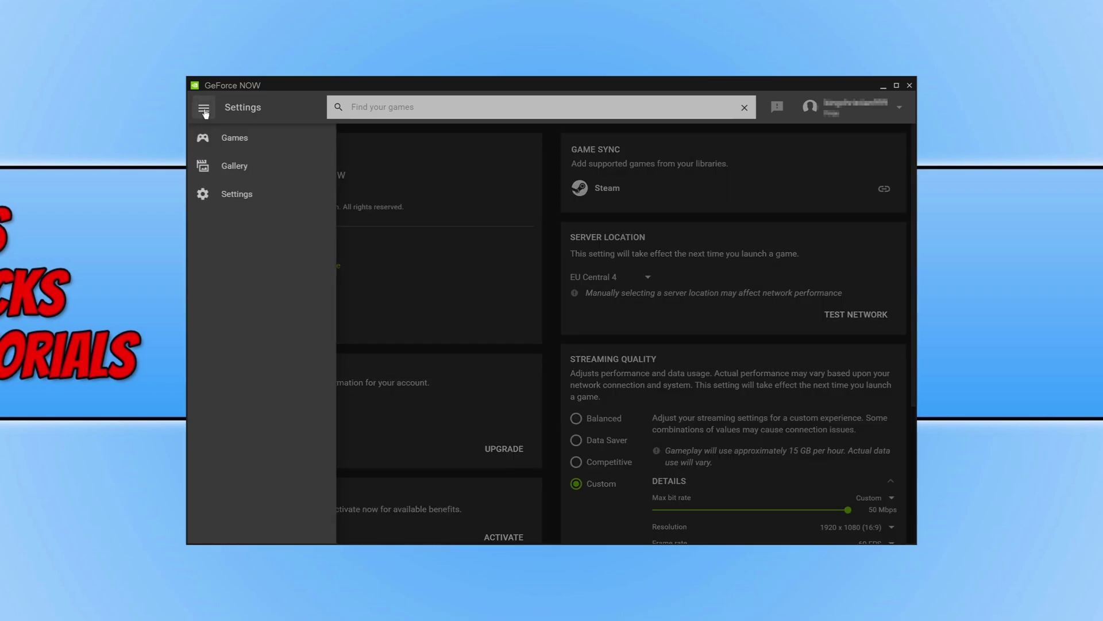
pyautogui.click(233, 145)
pyautogui.scroll(-4, 718, 230)
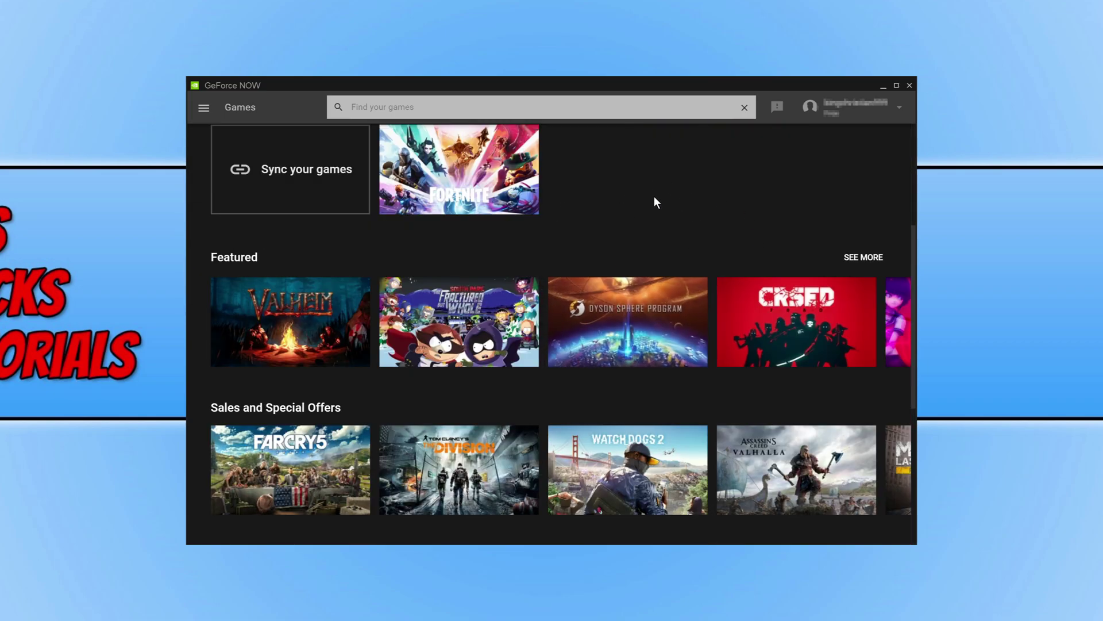
pyautogui.scroll(3, 654, 195)
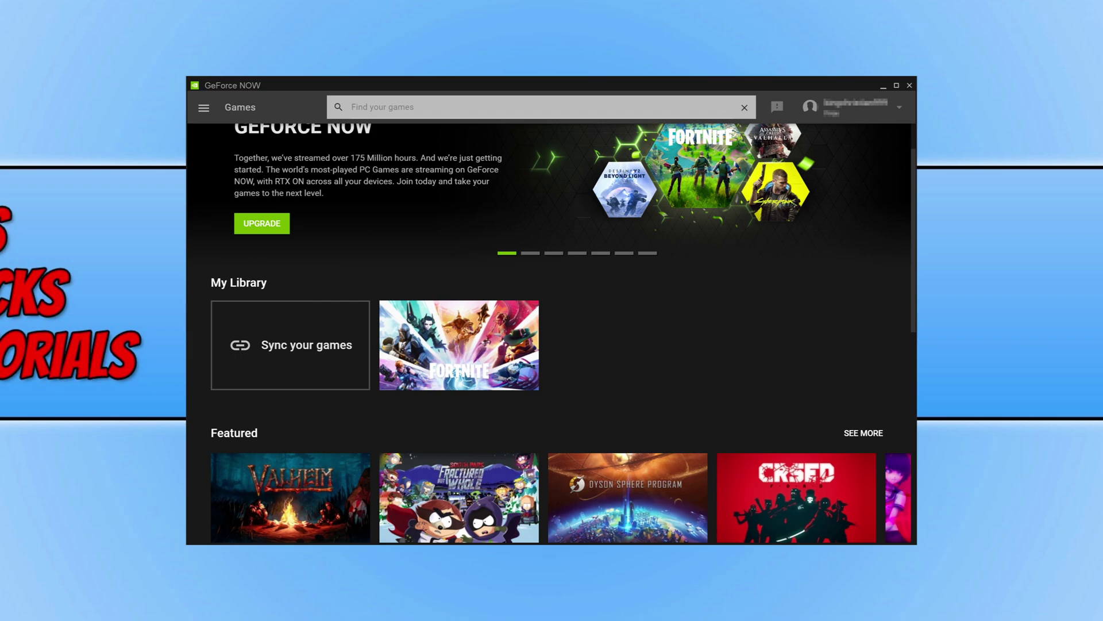
pyautogui.click(510, 334)
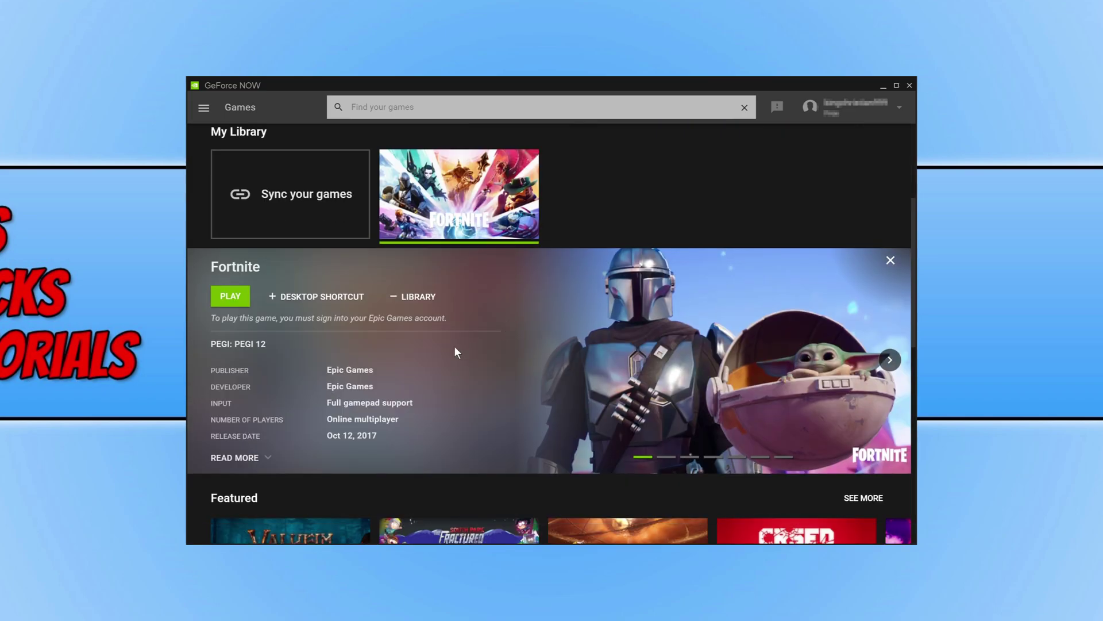
pyautogui.click(230, 296)
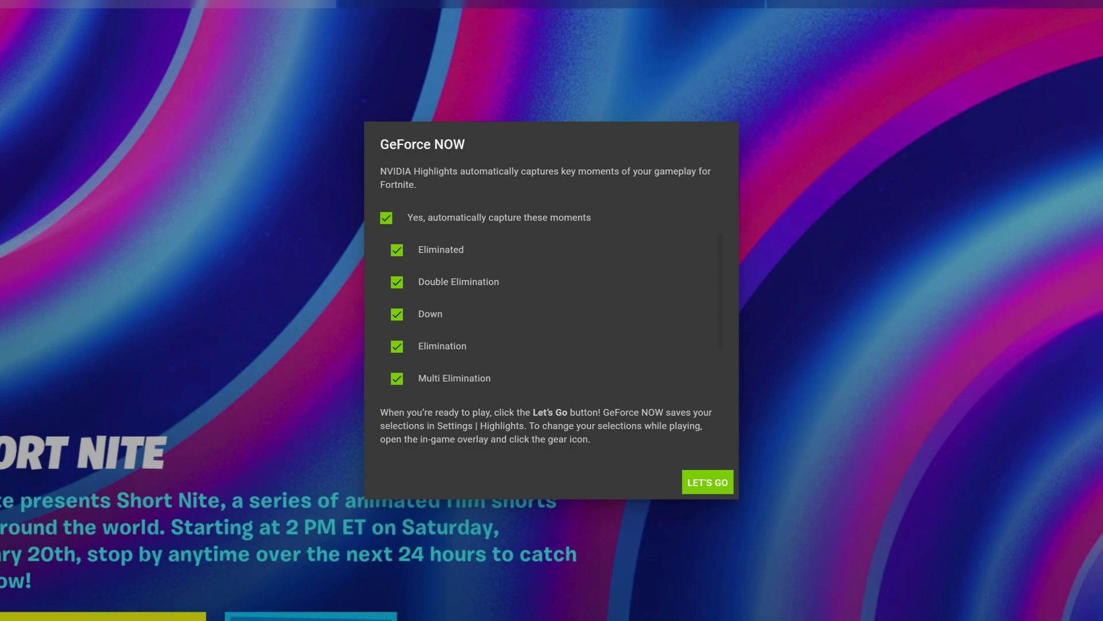
# Step: Review and accept automatic capture of all NVIDIA Highlights moments for Fortnite, and close the Short Nite news screen
pyautogui.scroll(-2, 495, 322)
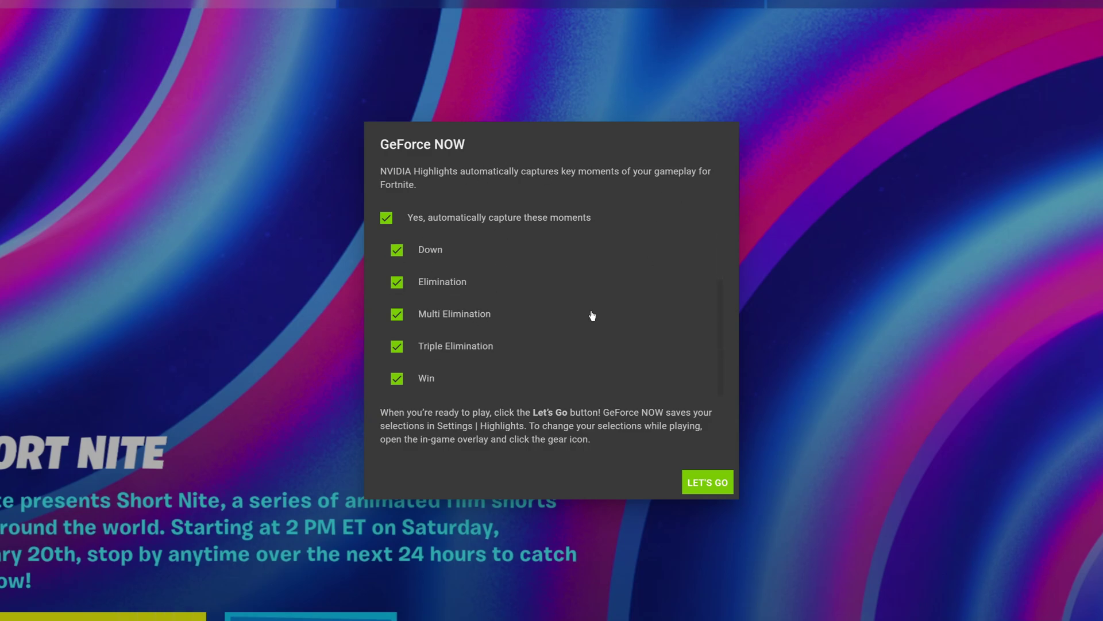
pyautogui.scroll(2, 575, 265)
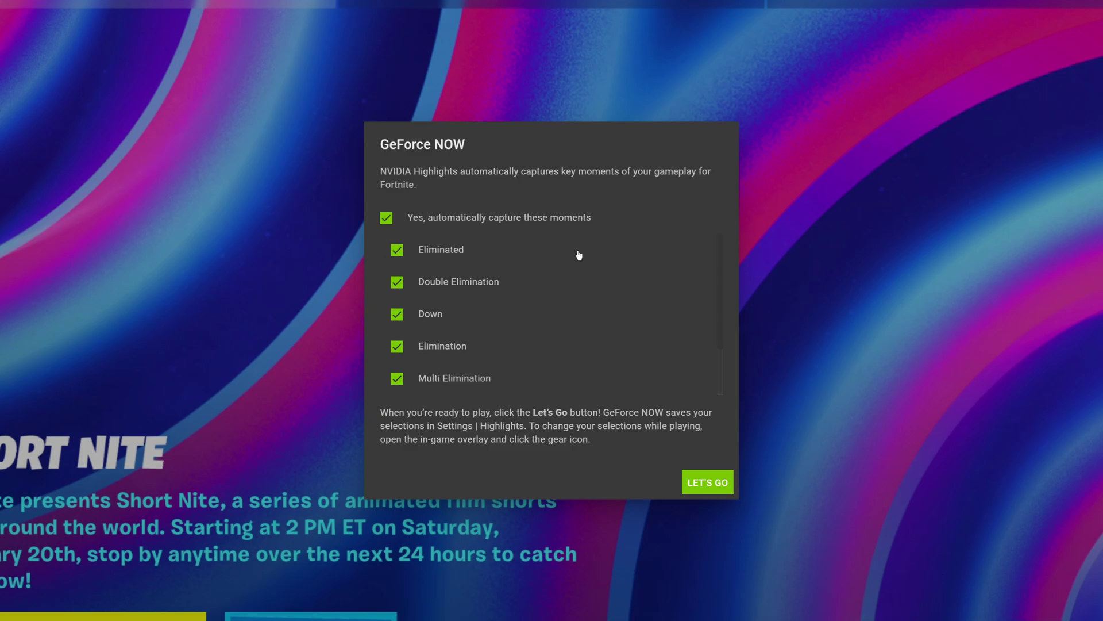
pyautogui.scroll(-2, 536, 313)
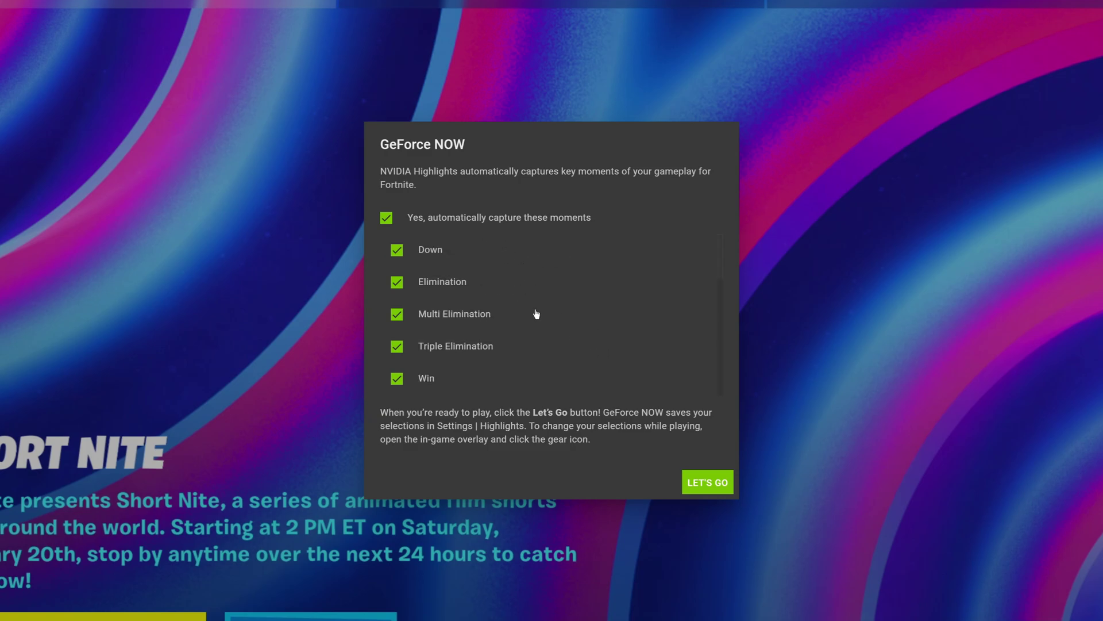
pyautogui.scroll(2, 658, 360)
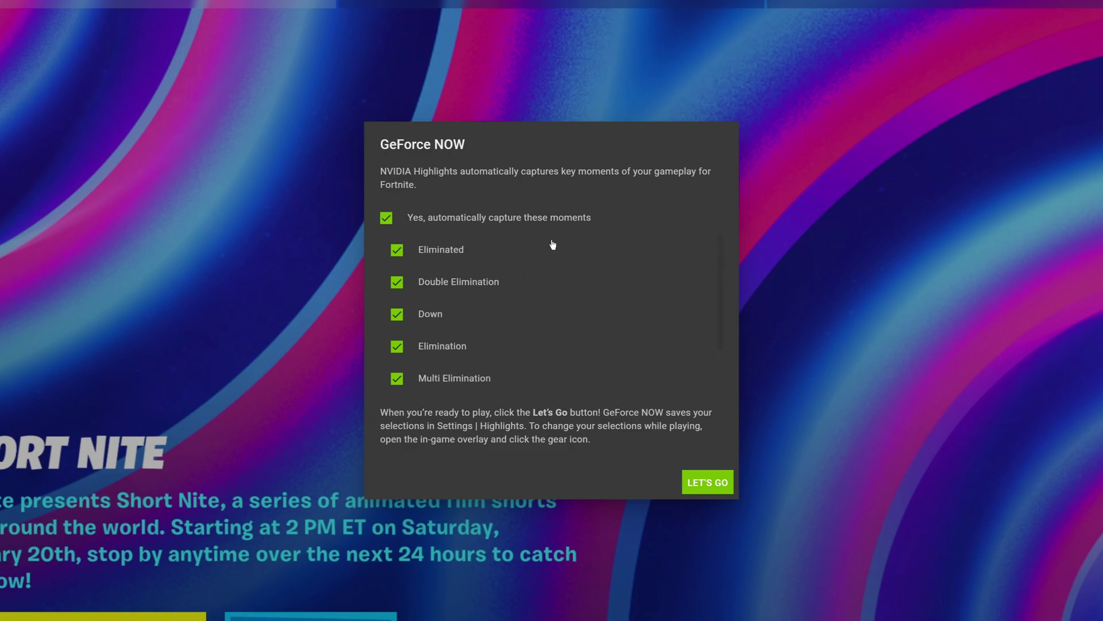
pyautogui.click(707, 482)
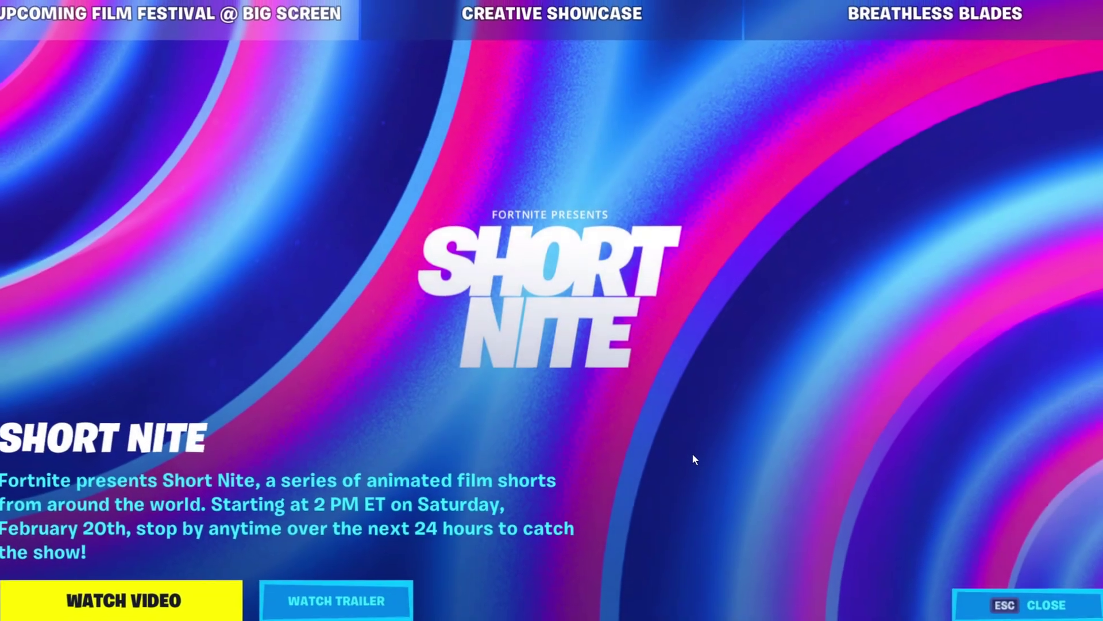
pyautogui.click(1065, 581)
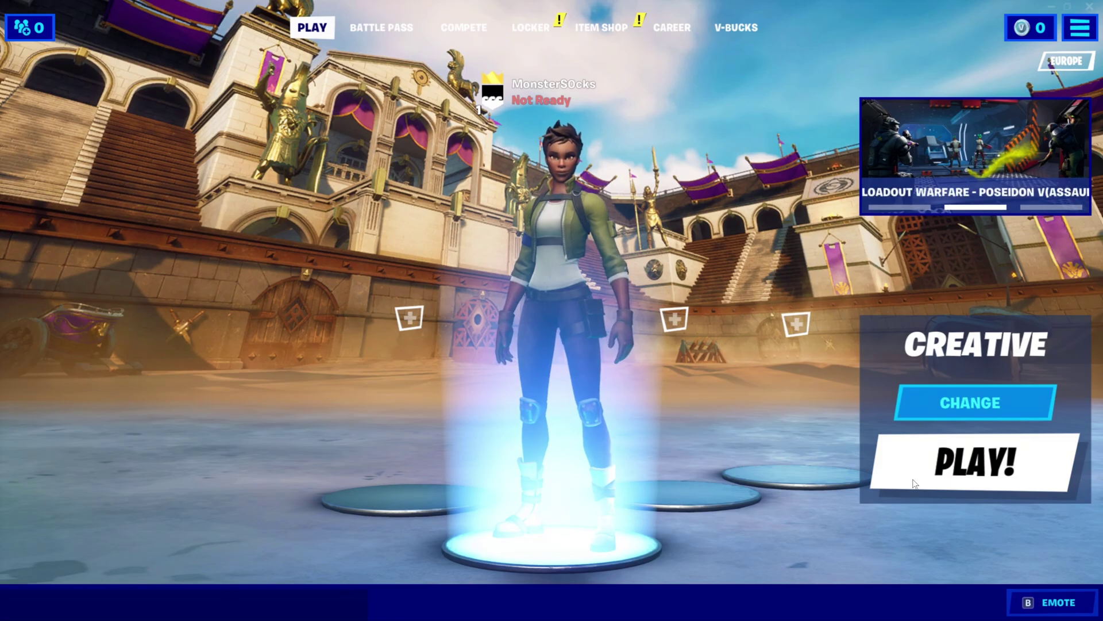
# Step: Start Fortnite's Creative mode and run the character around the hub plaza near the Combat Games building to try out the streamed gameplay
pyautogui.click(915, 484)
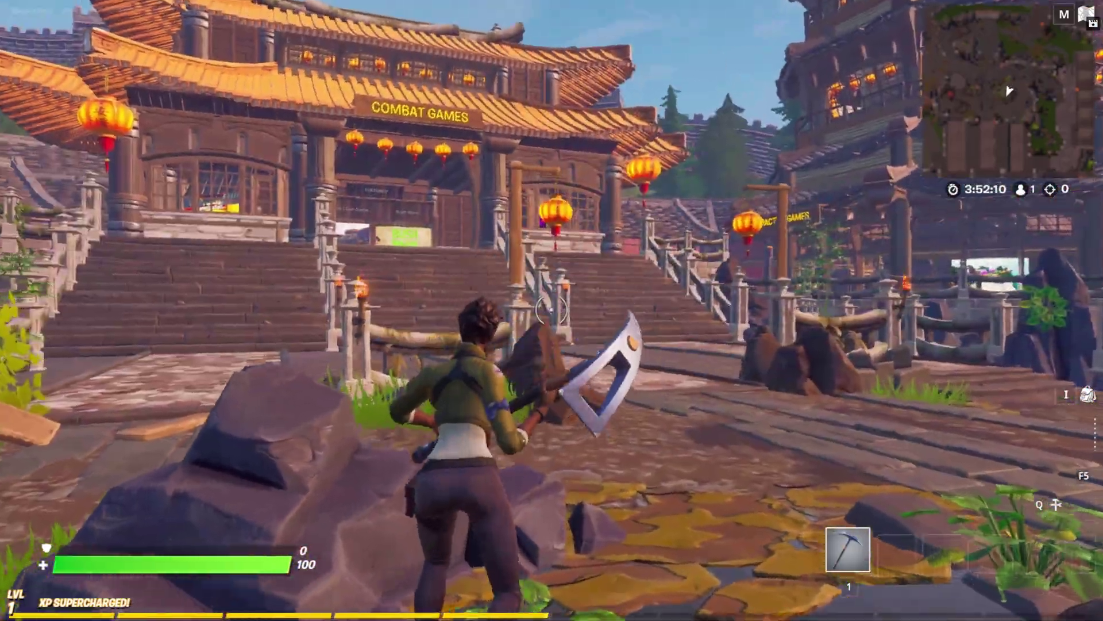
pyautogui.press('w')
pyautogui.press('w')
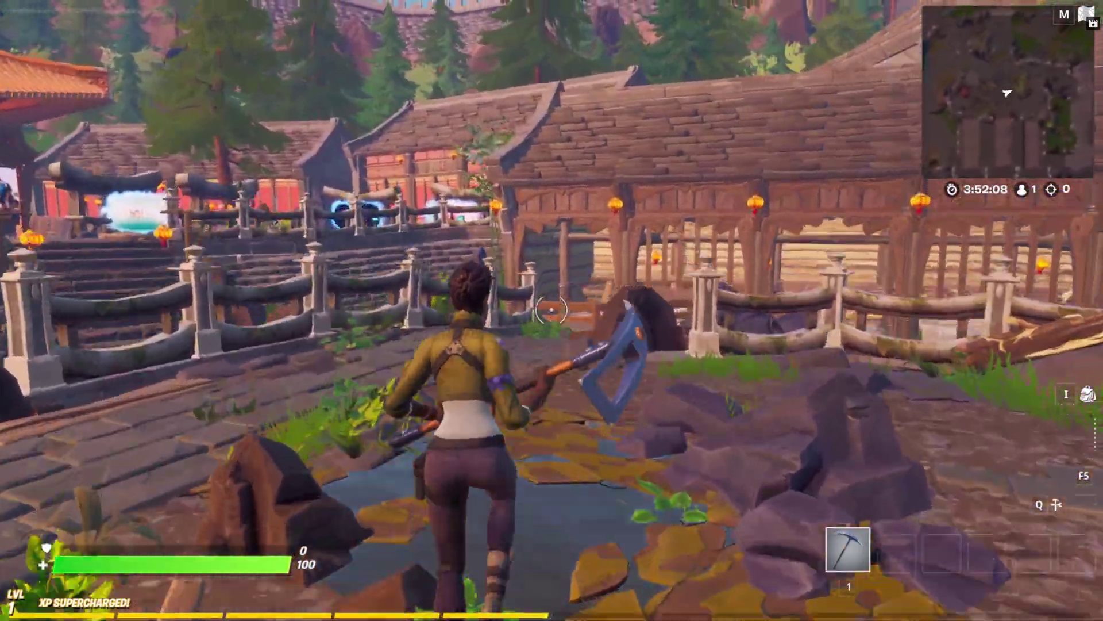
pyautogui.press('w')
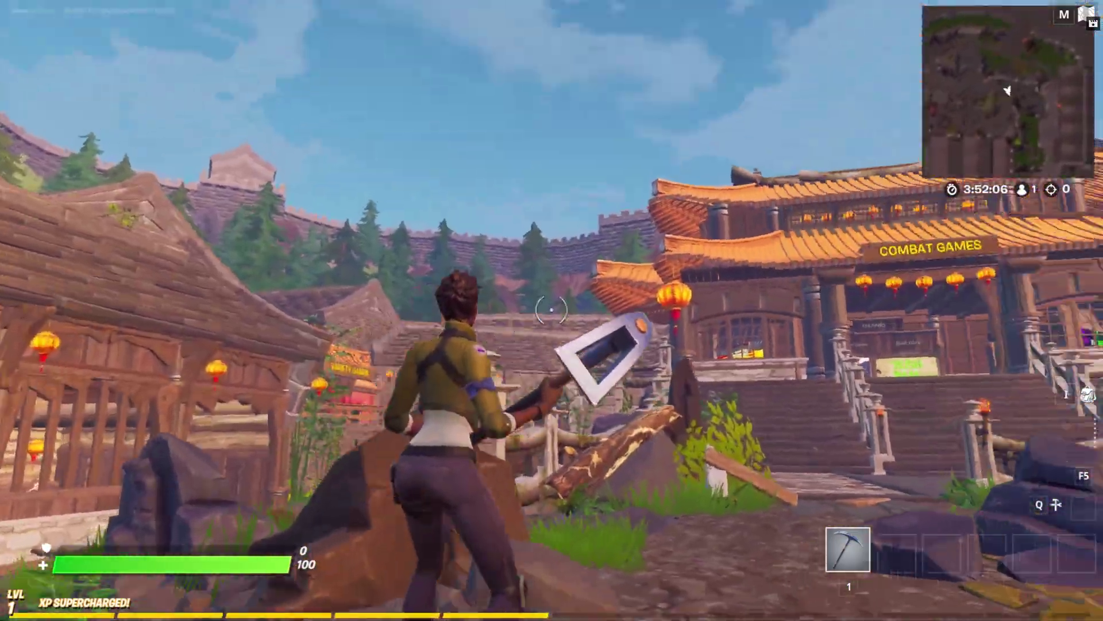
pyautogui.press('w')
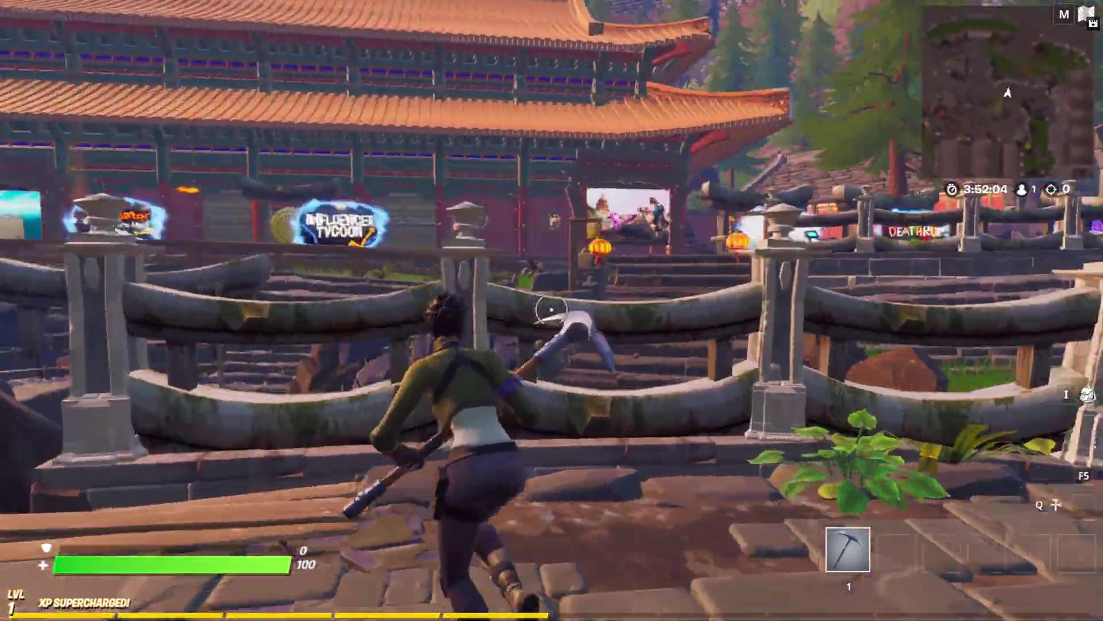
pyautogui.press('w')
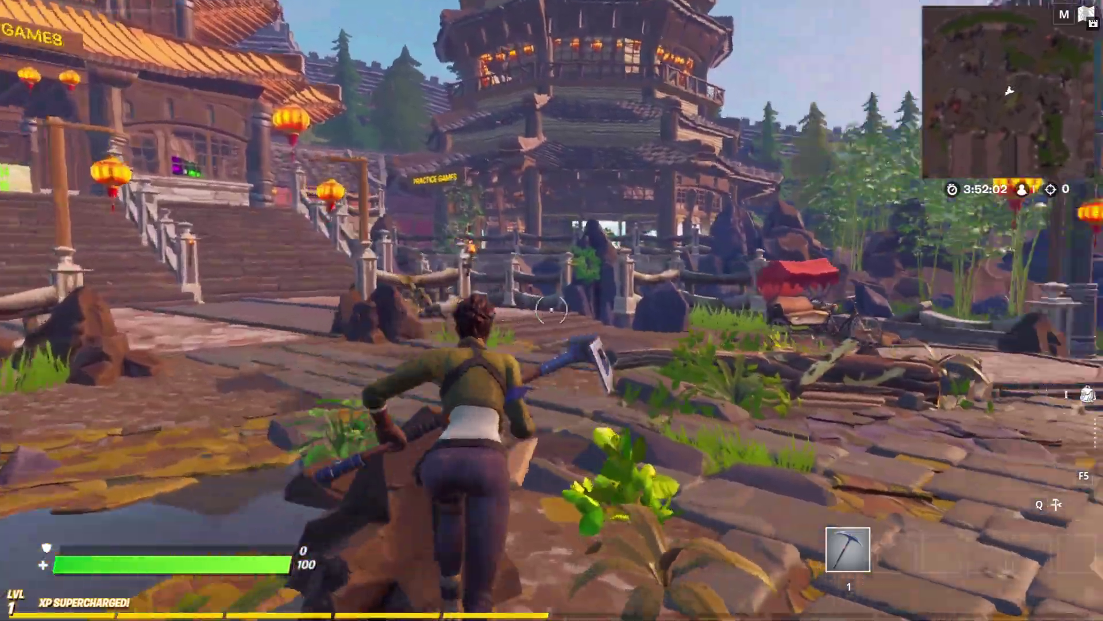
pyautogui.press('w')
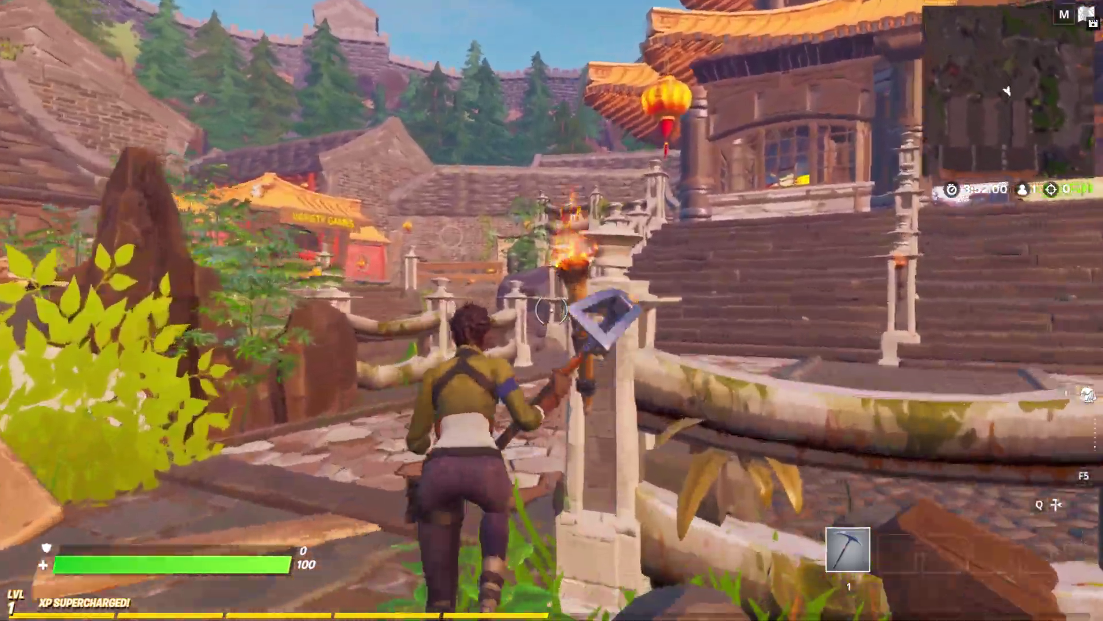
pyautogui.press('w')
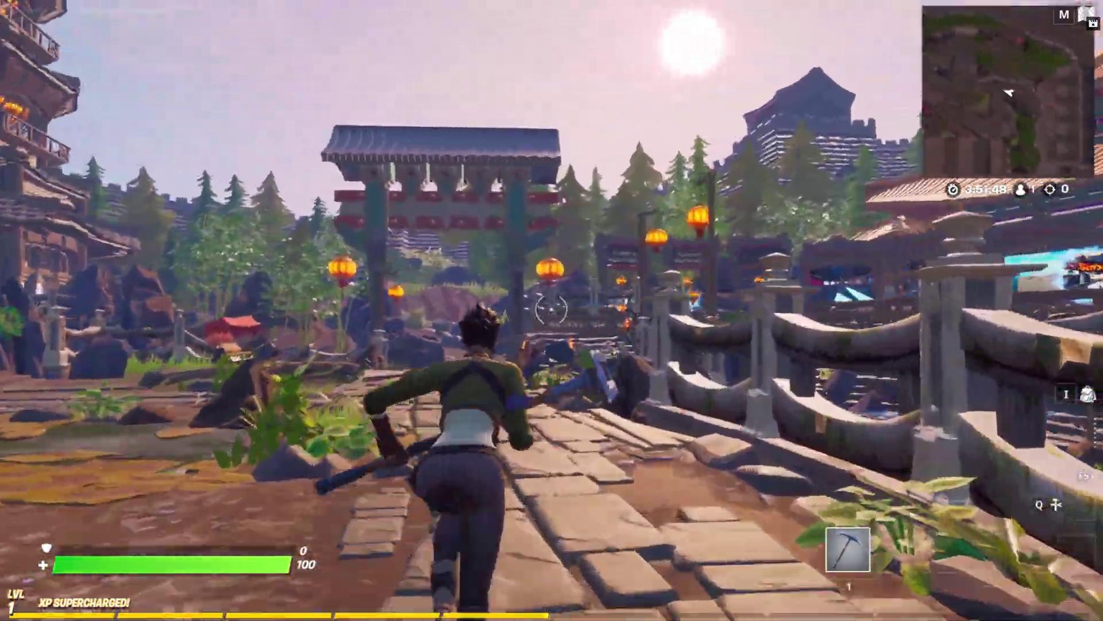
# Step: Run the character along the stone path to the hub's large gateway, across the surrounding grounds and up to the tall rocks beyond it
pyautogui.press('w')
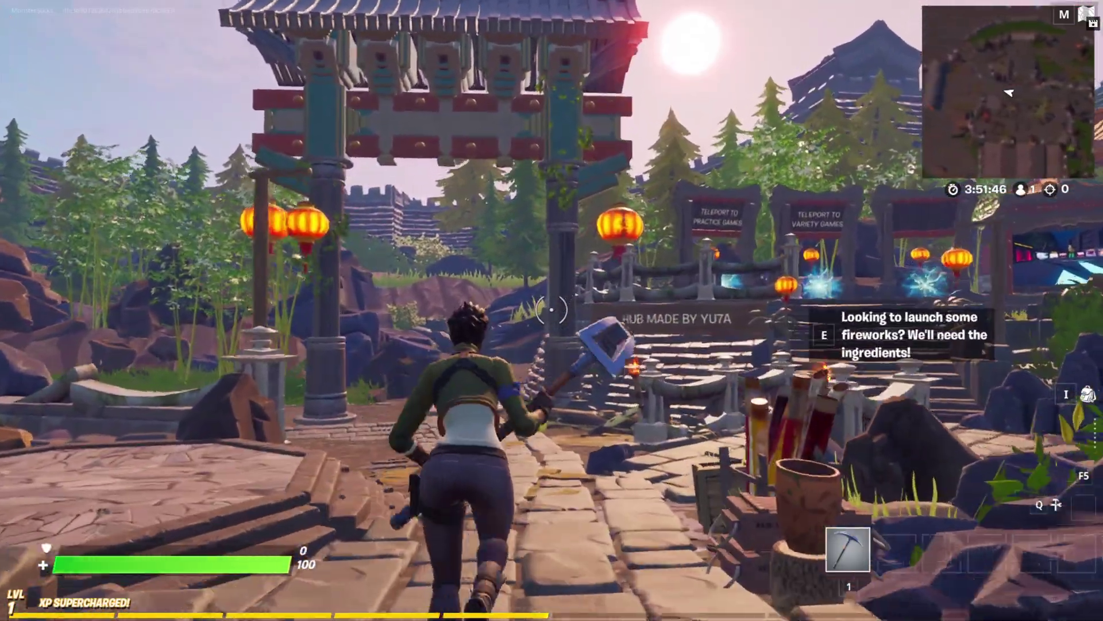
pyautogui.press('w')
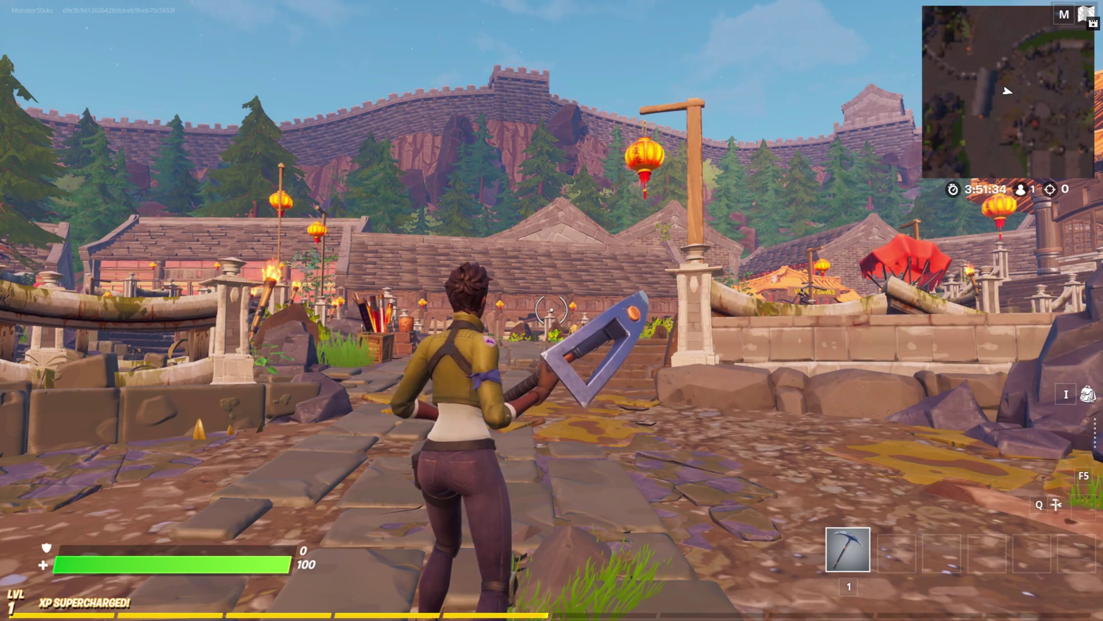
pyautogui.press('w')
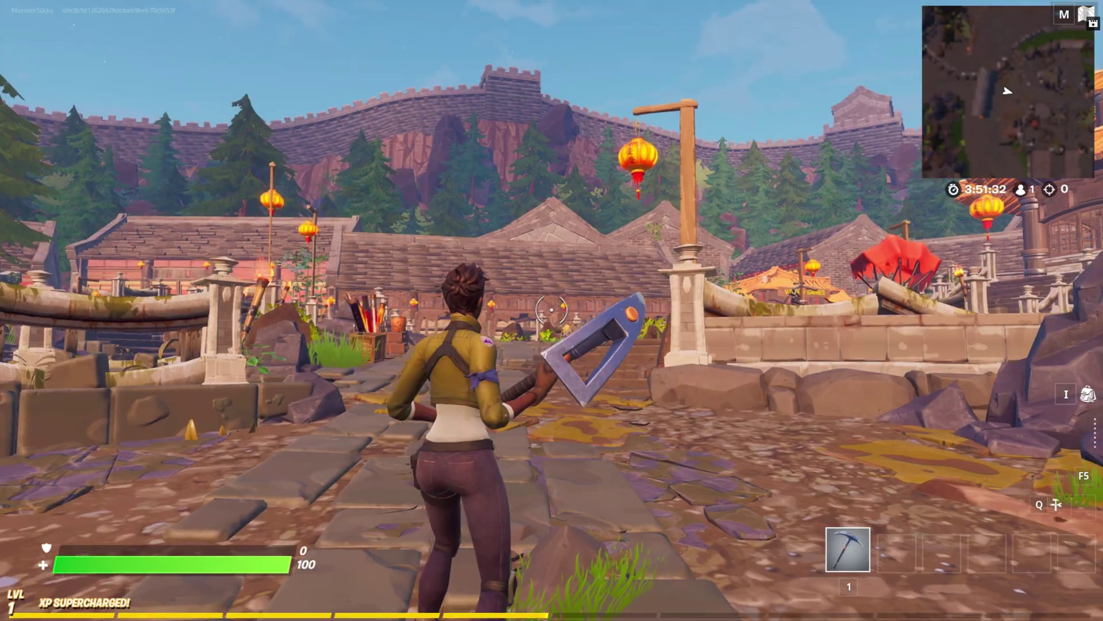
pyautogui.press('w')
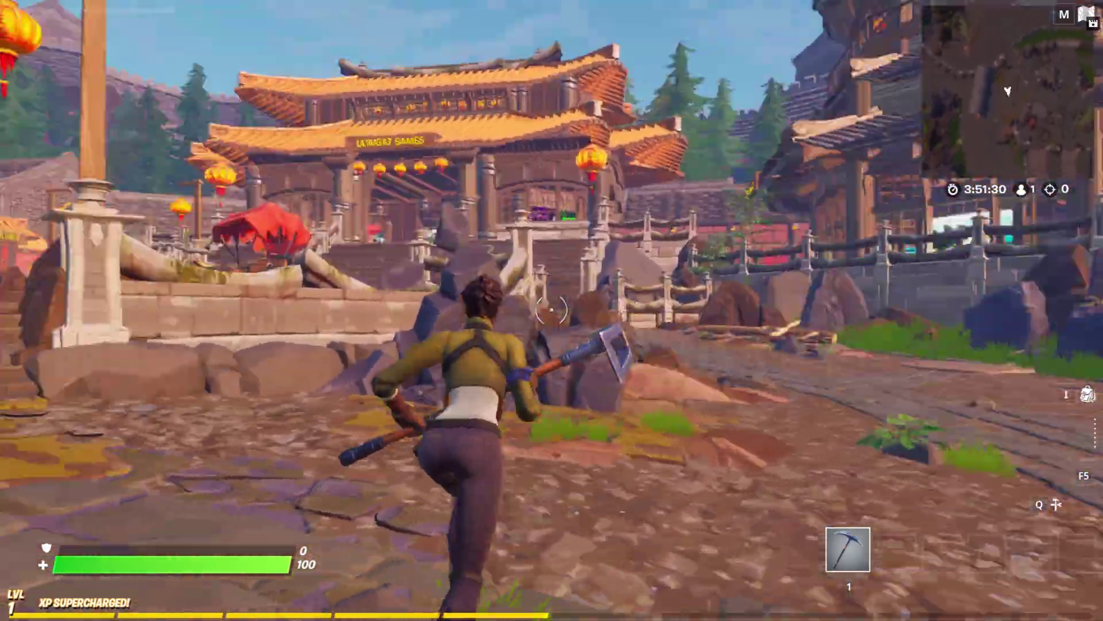
pyautogui.press('w')
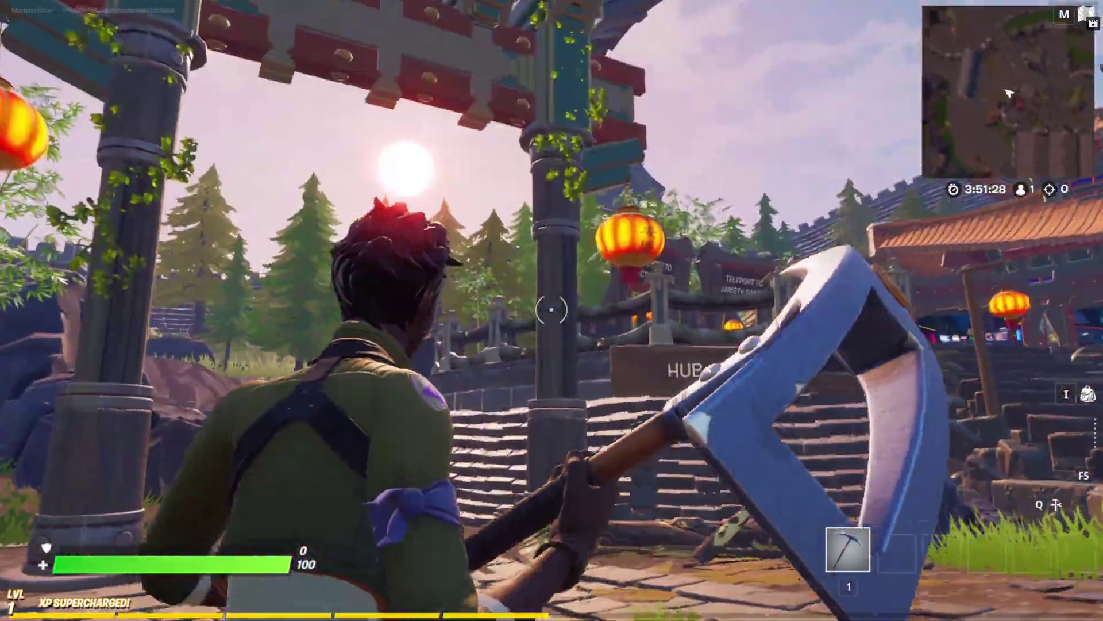
pyautogui.press('w')
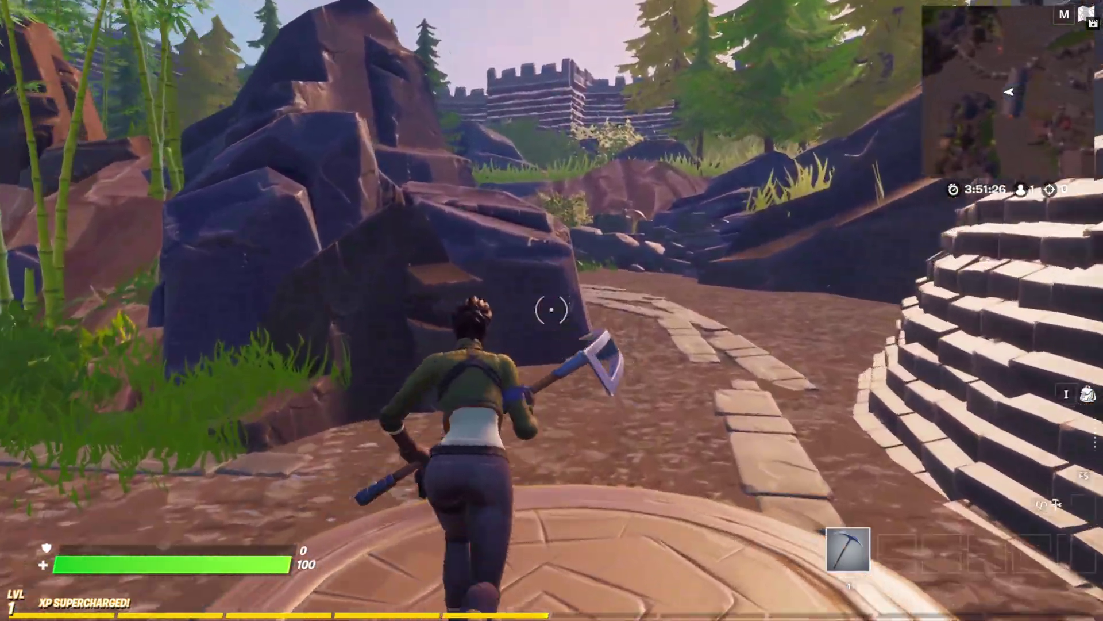
pyautogui.press('w')
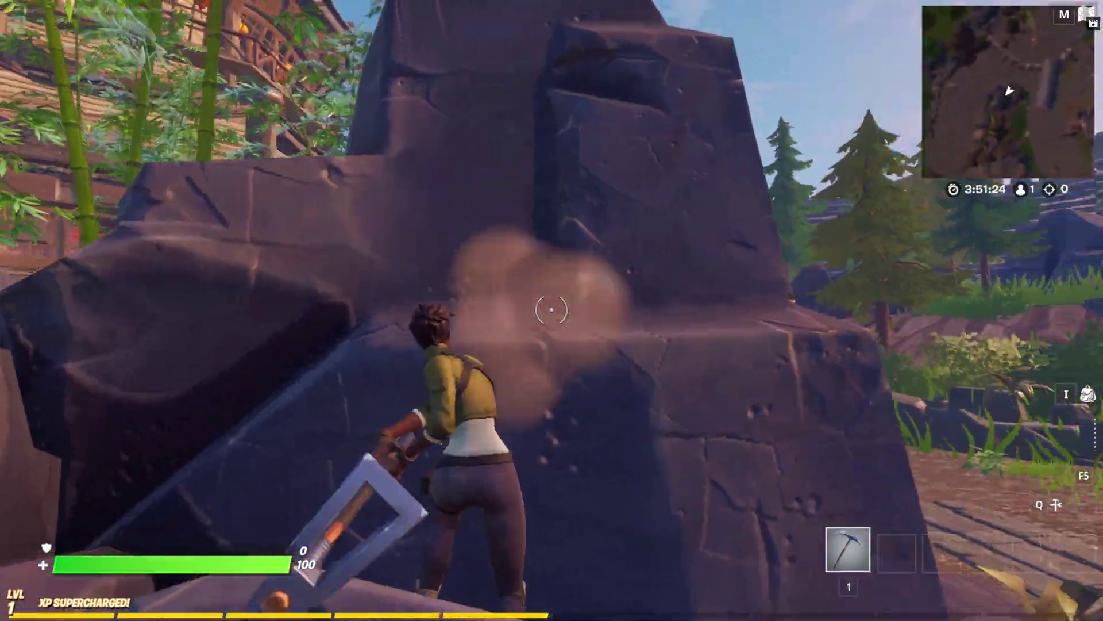